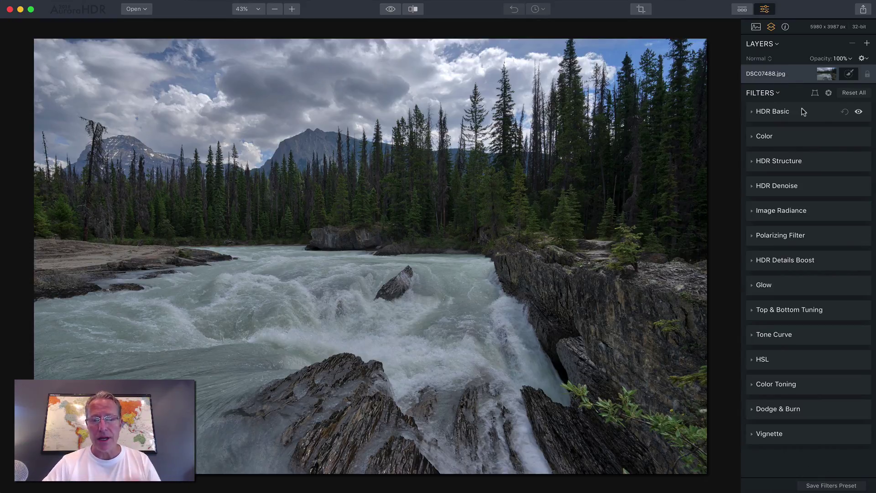
Step: In HDR Basic, set Contrast to 39, HDR Enhance to 27 and Smart Tone to -11
left_click(803, 120)
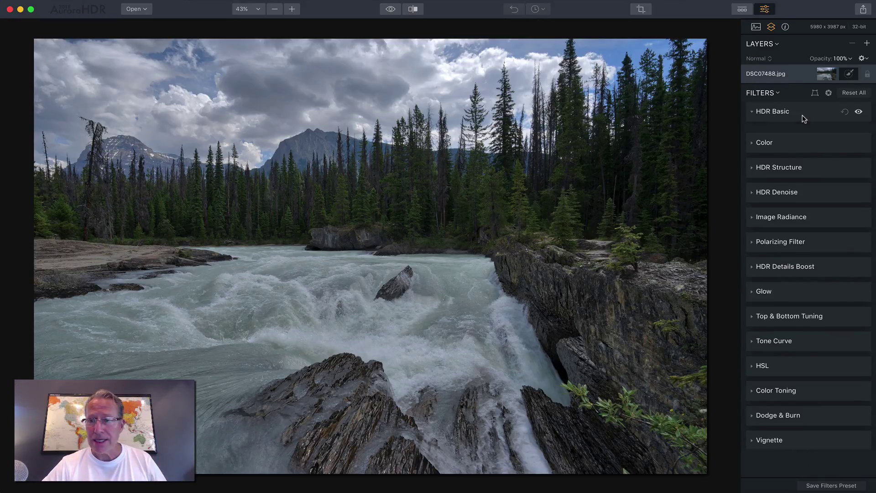
mouse_move(821, 187)
left_mouse_down()
mouse_move(831, 188)
mouse_move(810, 197)
left_mouse_up()
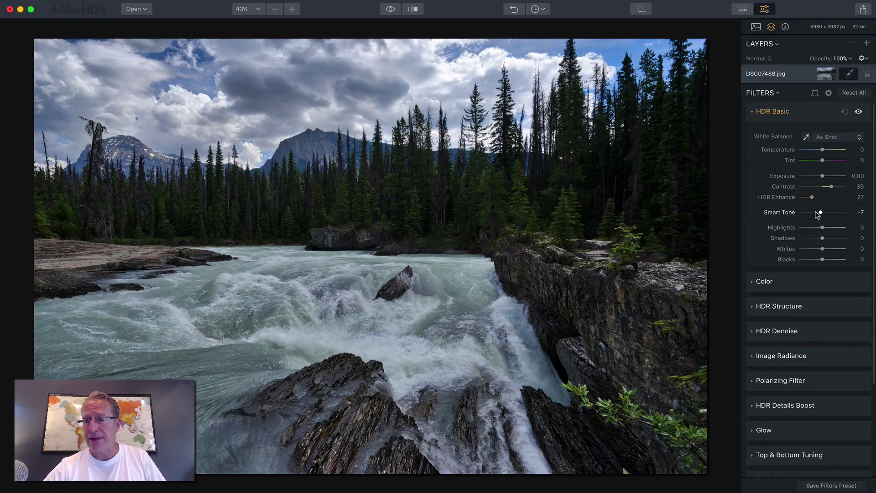
left_click_drag(817, 213, 816, 214)
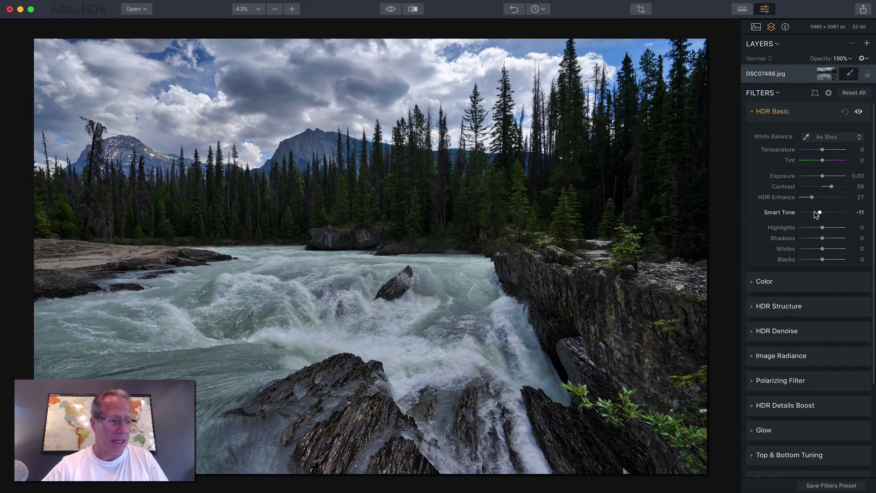
Step: Set Top & Bottom Tuning's Top Exposure to 15 and Contrast to 29, toggling it off and on to compare
scroll(812, 355, "down", 5)
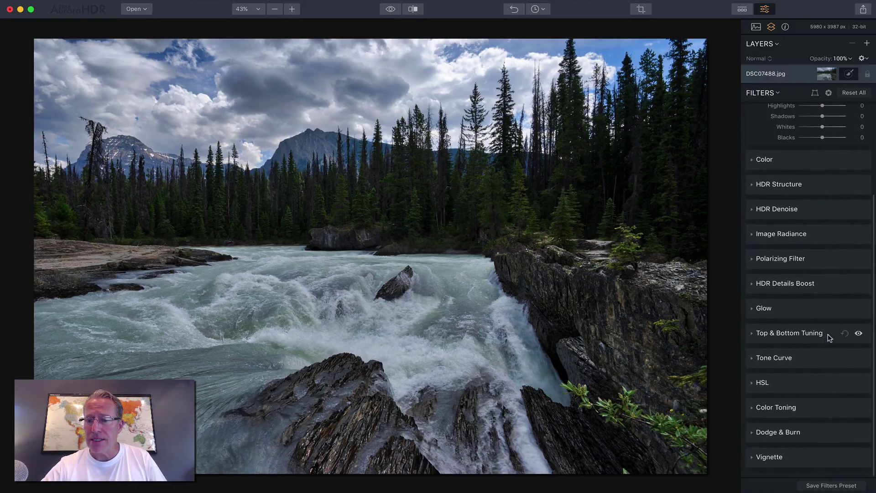
left_click(827, 333)
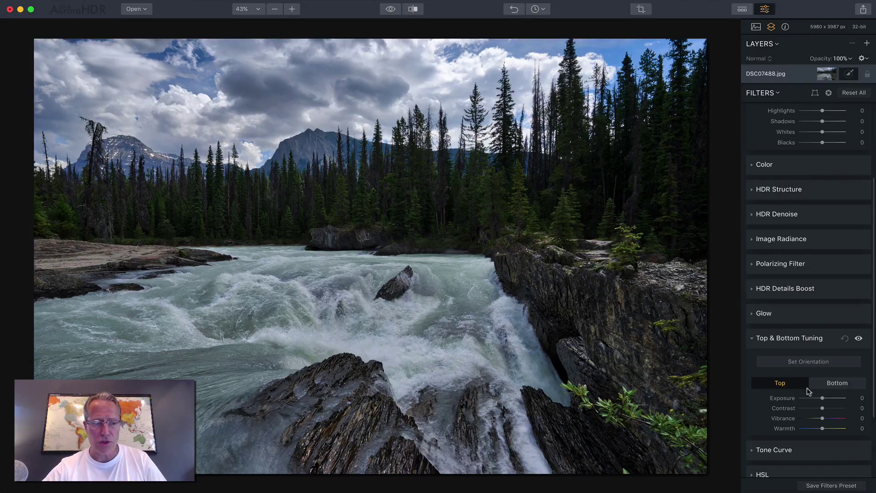
scroll(813, 386, "down", 3)
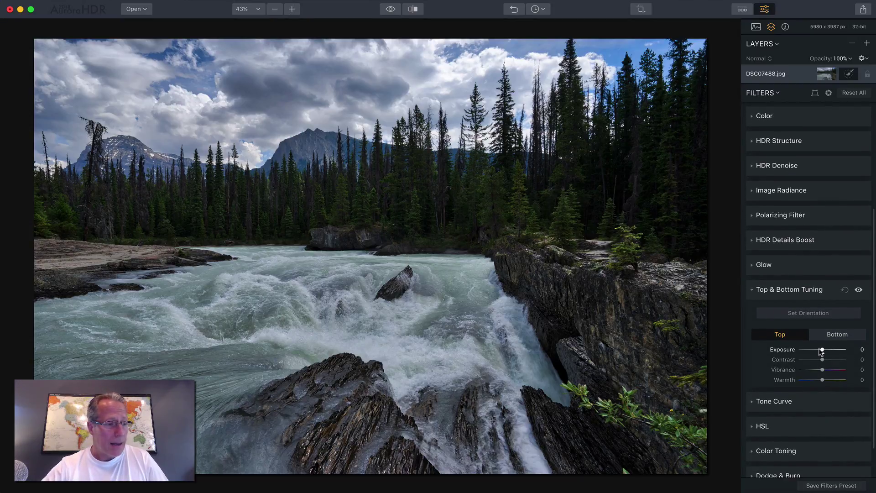
left_click_drag(822, 350, 829, 359)
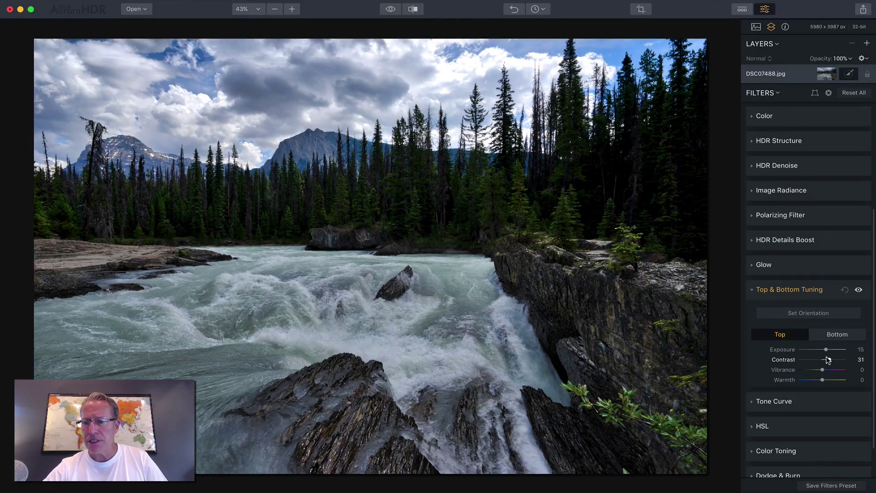
left_click(858, 290)
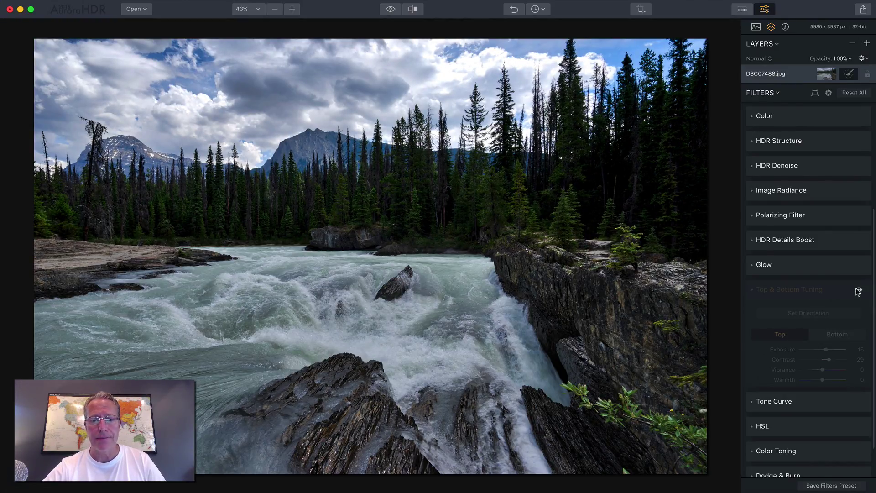
left_click(858, 291)
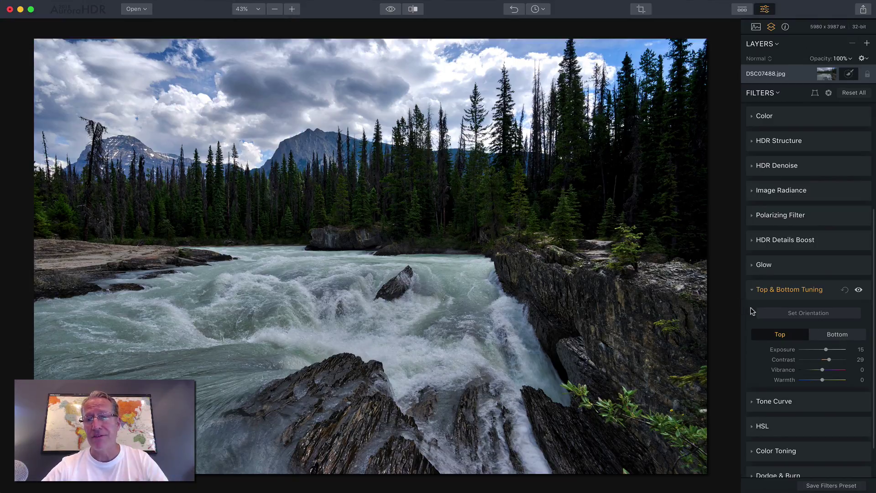
Step: Set the Bottom tab's Exposure to 10 and Contrast to 55, toggling the effect to compare
left_click(833, 337)
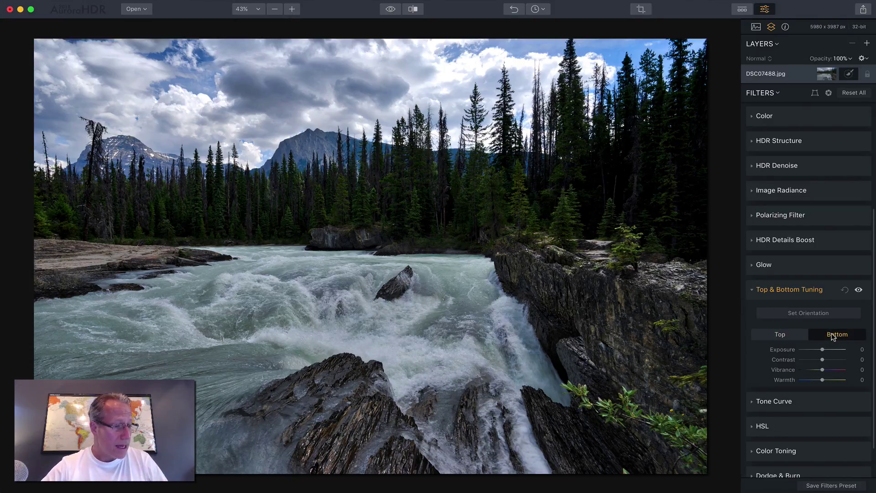
left_click_drag(822, 349, 833, 361)
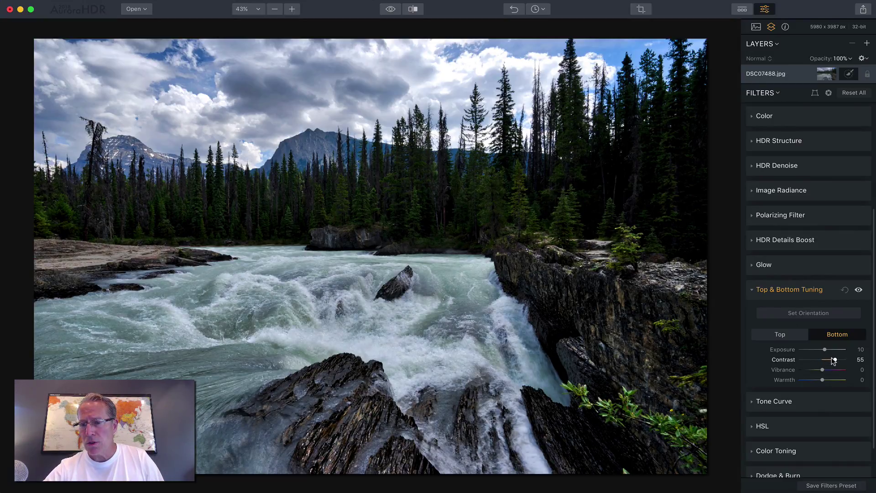
left_click(858, 290)
left_click(858, 290)
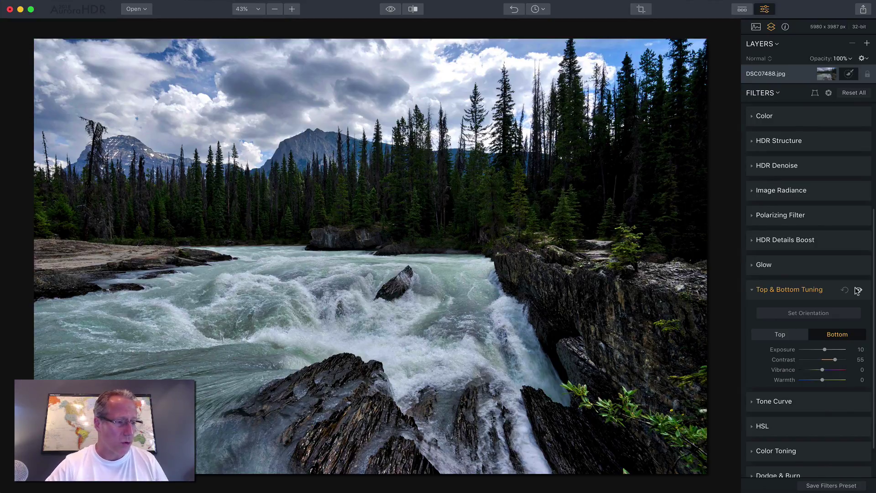
Step: Add a new adjustment layer and collapse the Top & Bottom Tuning section
scroll(856, 137, "up", 3)
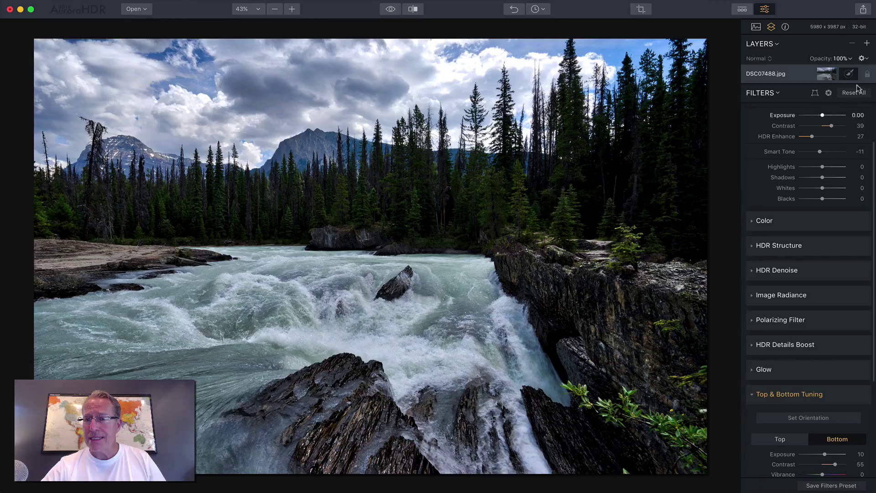
left_click(866, 43)
left_click(836, 52)
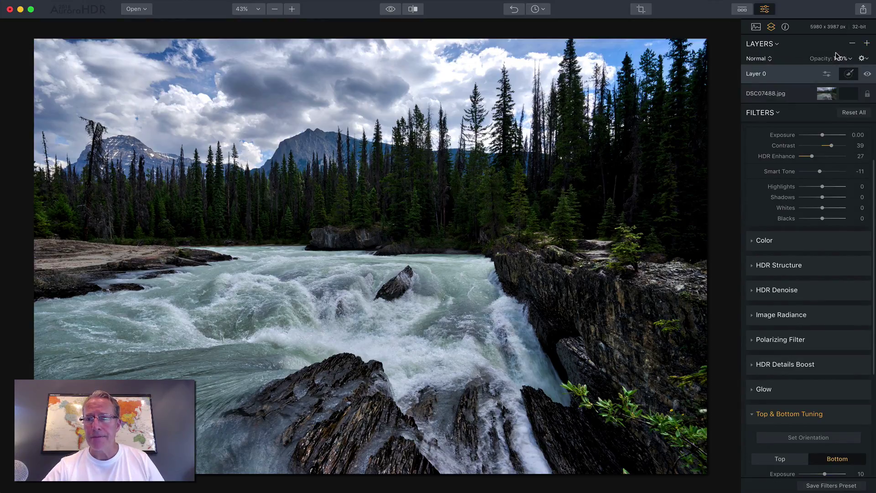
left_click(830, 415)
Step: Set the new layer's Exposure to -0.67 and HDR Structure Amount to 21
scroll(804, 356, "up", 2)
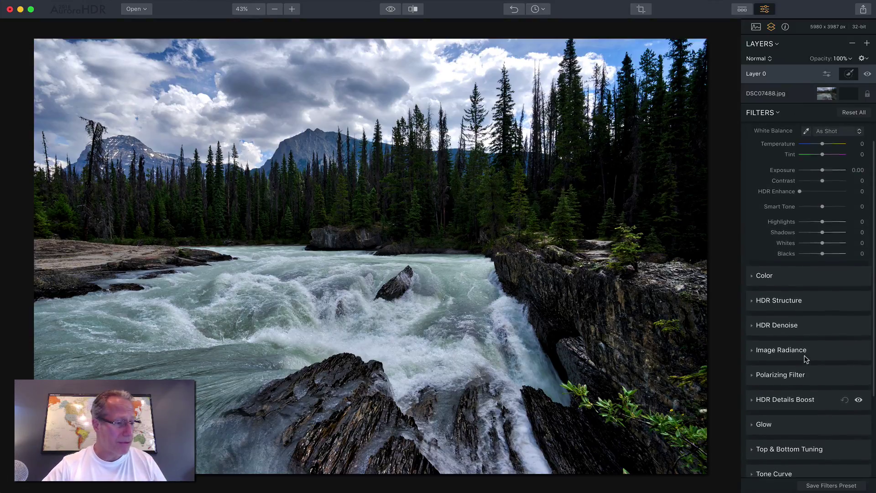
scroll(815, 201, "up", 2)
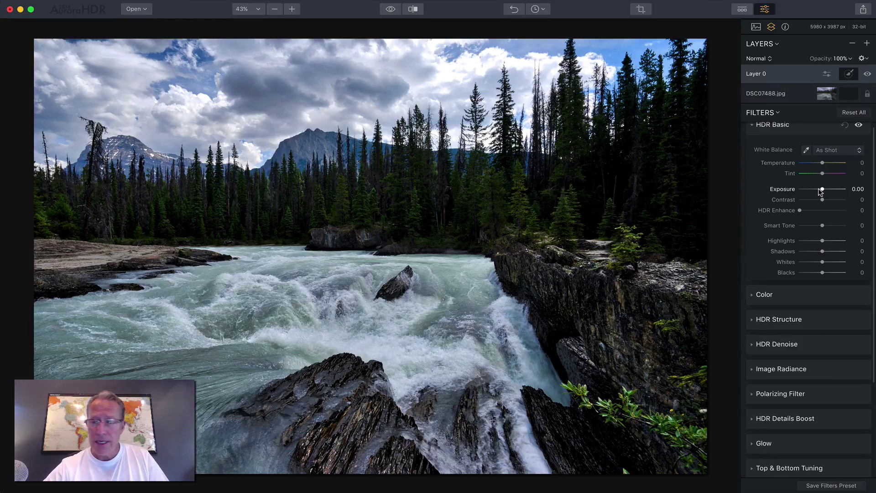
left_click_drag(820, 190, 816, 190)
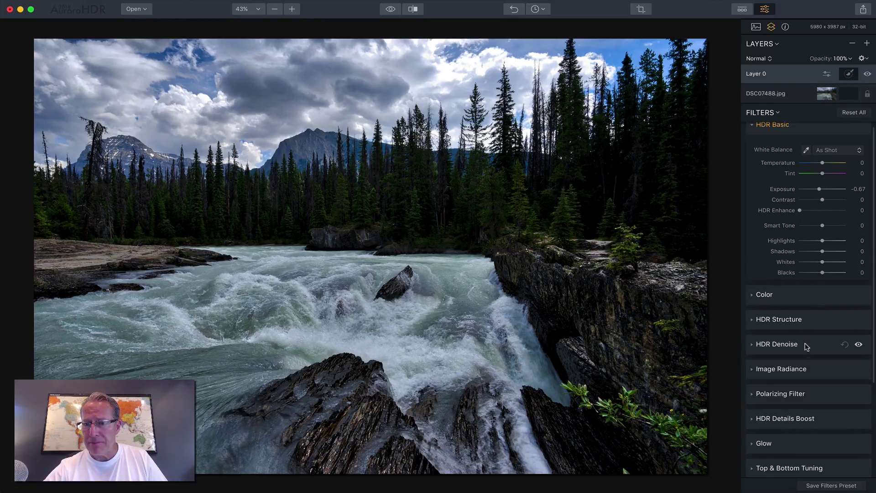
scroll(799, 375, "down", 1)
left_click(802, 312)
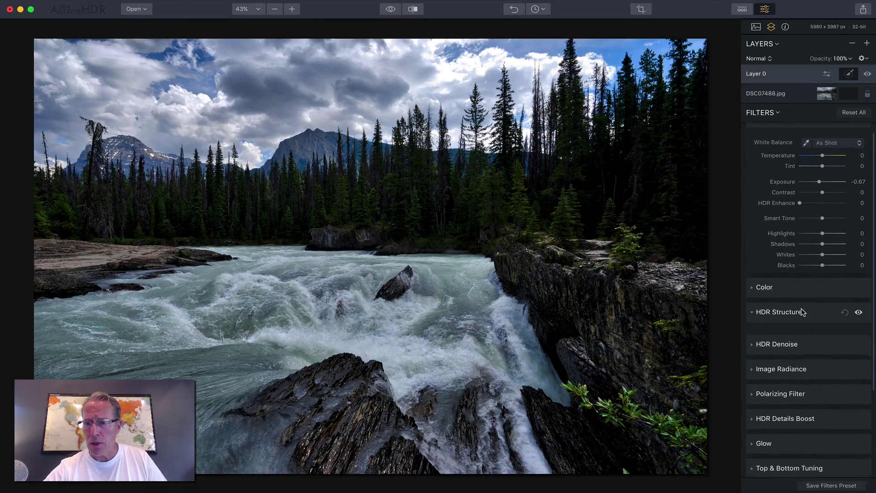
left_click_drag(820, 341, 825, 342)
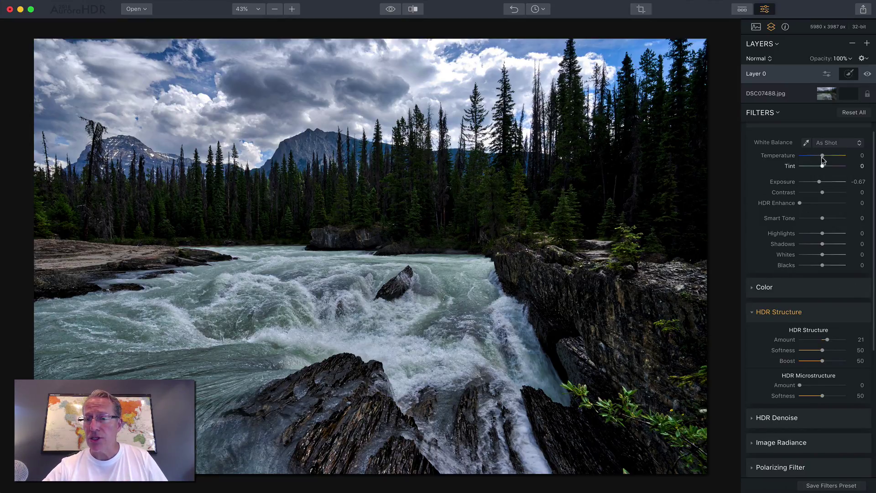
Step: Brush Layer 0's mask over the treeline, rocks and right-hand cliff, checking the red overlay, then finish
left_click(849, 76)
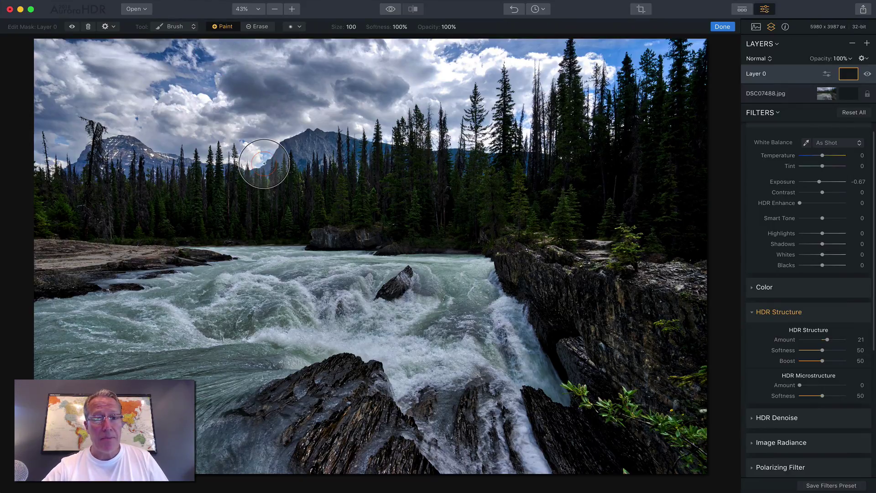
mouse_move(64, 260)
left_mouse_down()
mouse_move(114, 254)
mouse_move(27, 261)
mouse_move(141, 249)
mouse_move(56, 244)
mouse_move(148, 214)
mouse_move(135, 176)
mouse_move(117, 166)
mouse_move(185, 203)
mouse_move(256, 214)
mouse_move(311, 178)
mouse_move(322, 160)
mouse_move(353, 194)
mouse_move(455, 214)
mouse_move(419, 186)
mouse_move(562, 219)
mouse_move(535, 243)
mouse_move(545, 275)
mouse_move(589, 325)
mouse_move(590, 295)
mouse_move(668, 317)
mouse_move(662, 276)
mouse_move(607, 234)
mouse_move(559, 217)
mouse_move(705, 138)
mouse_move(640, 229)
mouse_move(606, 300)
mouse_move(591, 297)
mouse_move(624, 381)
mouse_move(684, 350)
mouse_move(688, 380)
mouse_move(651, 437)
mouse_move(668, 458)
mouse_move(557, 437)
mouse_move(553, 419)
mouse_move(639, 455)
mouse_move(612, 375)
mouse_move(620, 370)
mouse_move(638, 393)
mouse_move(537, 269)
mouse_move(713, 291)
mouse_move(681, 427)
mouse_move(492, 433)
mouse_move(415, 463)
mouse_move(369, 447)
mouse_move(376, 403)
mouse_move(341, 380)
mouse_move(305, 405)
mouse_move(348, 433)
left_mouse_up()
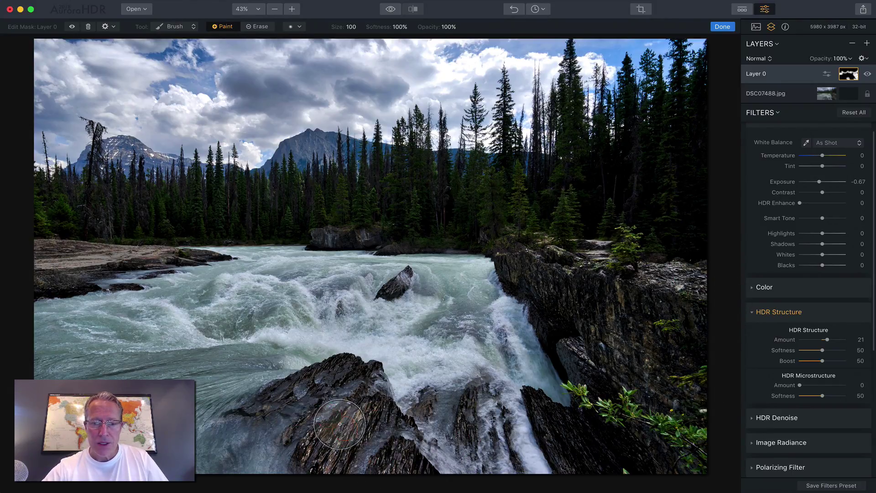
left_click(70, 27)
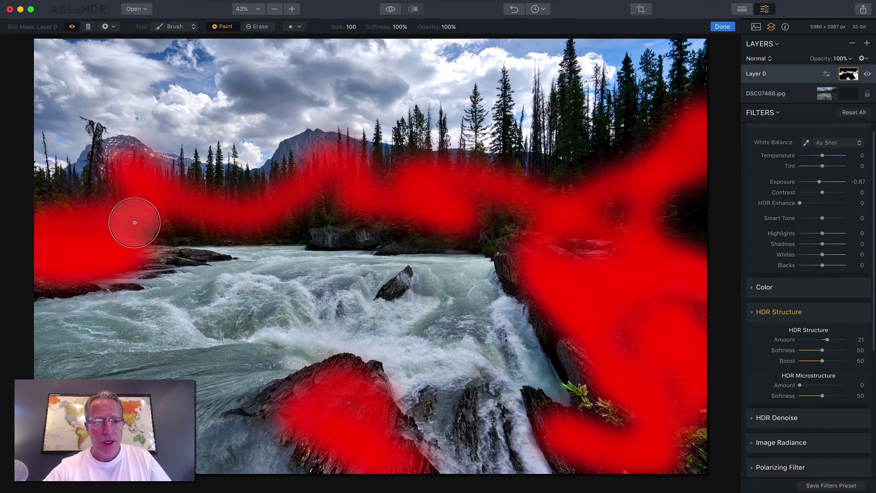
mouse_move(135, 223)
left_mouse_down()
mouse_move(242, 222)
mouse_move(23, 199)
mouse_move(57, 260)
mouse_move(177, 234)
mouse_move(173, 222)
mouse_move(454, 225)
mouse_move(413, 221)
mouse_move(593, 212)
mouse_move(303, 209)
mouse_move(472, 233)
mouse_move(504, 250)
mouse_move(600, 359)
mouse_move(577, 290)
mouse_move(684, 197)
mouse_move(622, 328)
mouse_move(635, 387)
mouse_move(684, 455)
mouse_move(613, 417)
mouse_move(600, 457)
mouse_move(573, 438)
mouse_move(562, 459)
left_mouse_up()
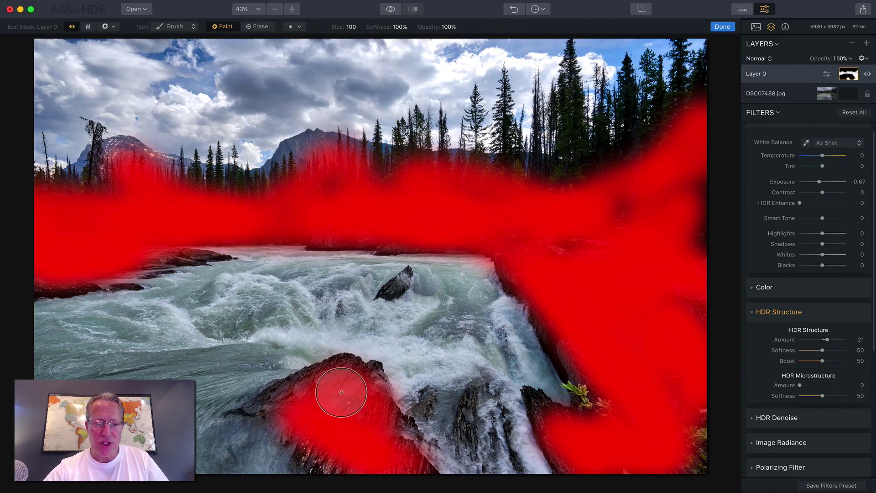
left_click(72, 26)
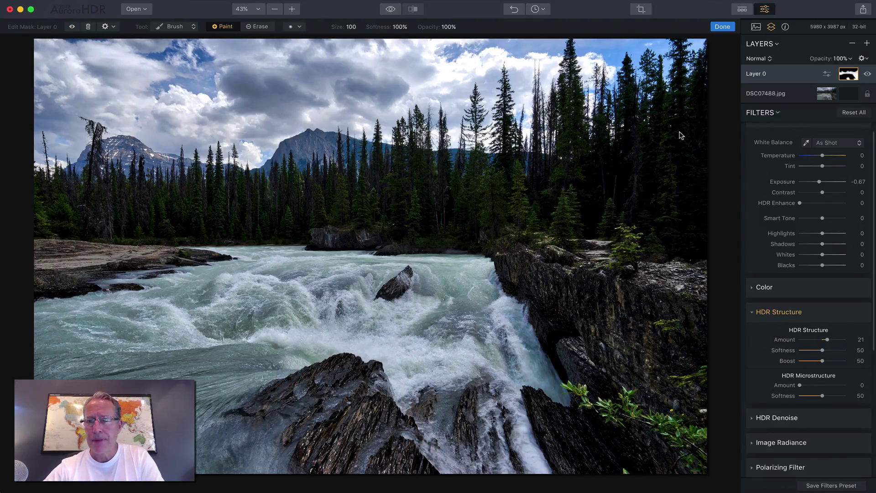
left_click(722, 27)
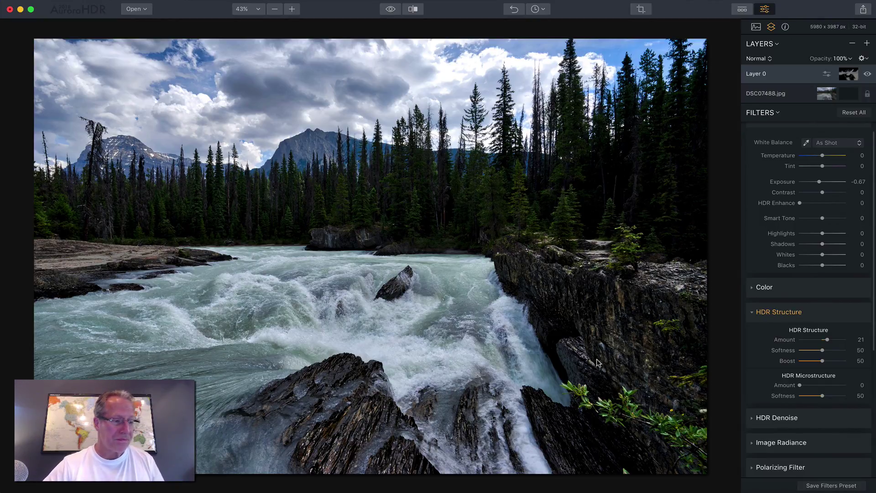
Step: Add a second adjustment layer, Layer 1
left_click(867, 43)
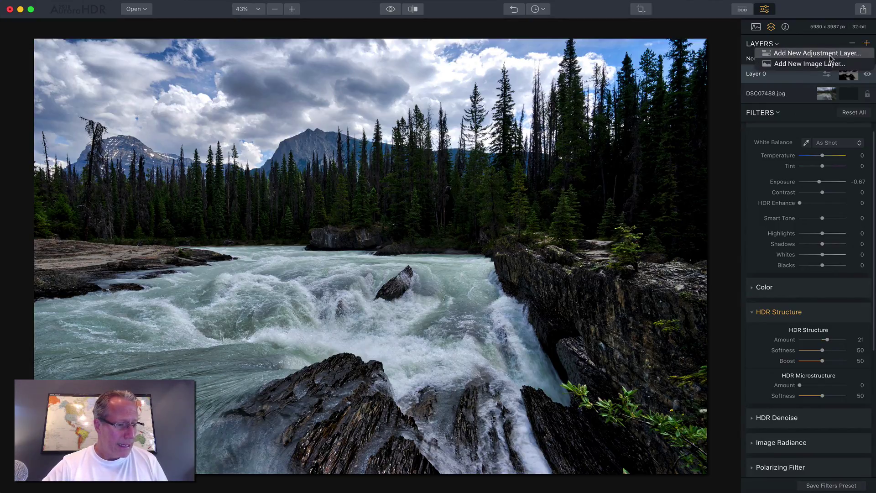
left_click(817, 53)
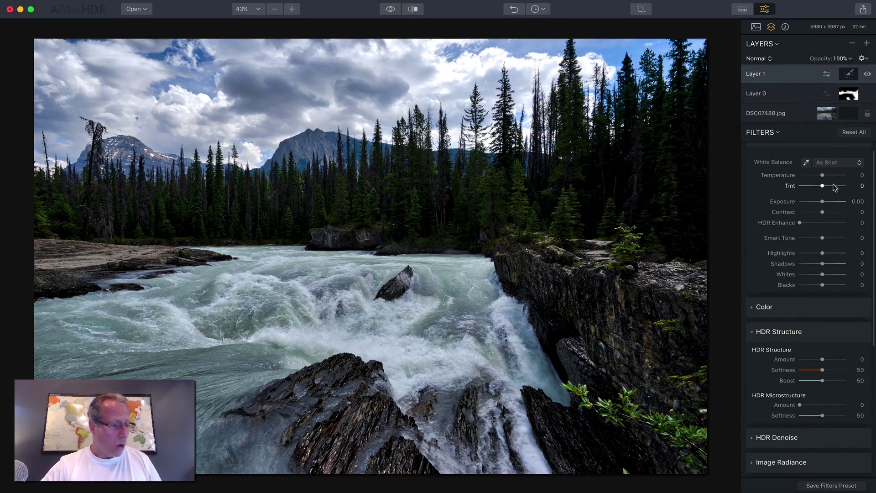
scroll(818, 308, "down", 5)
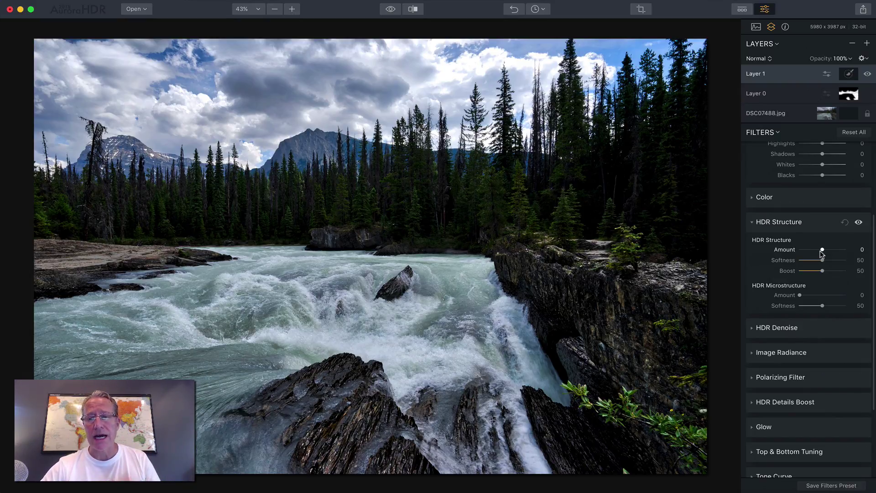
Step: Set Layer 1's HDR Structure Amount to -100 and Softness to 36
left_click_drag(820, 251, 836, 252)
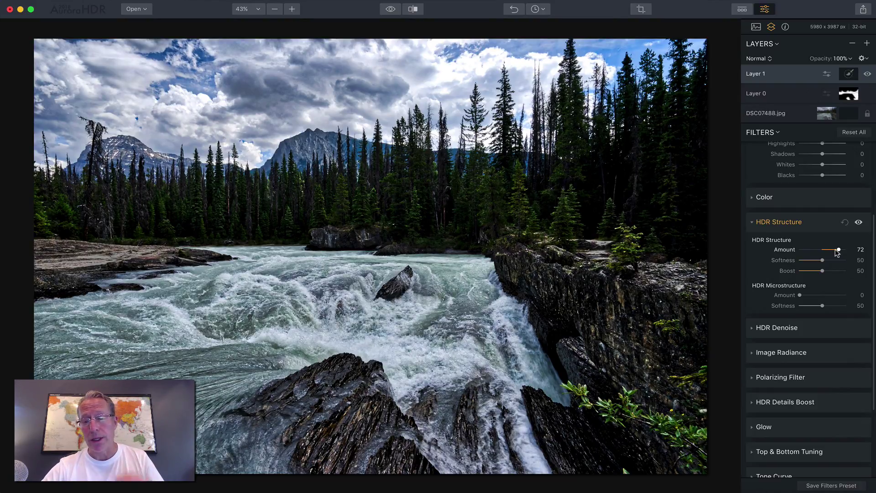
left_click_drag(837, 252, 760, 252)
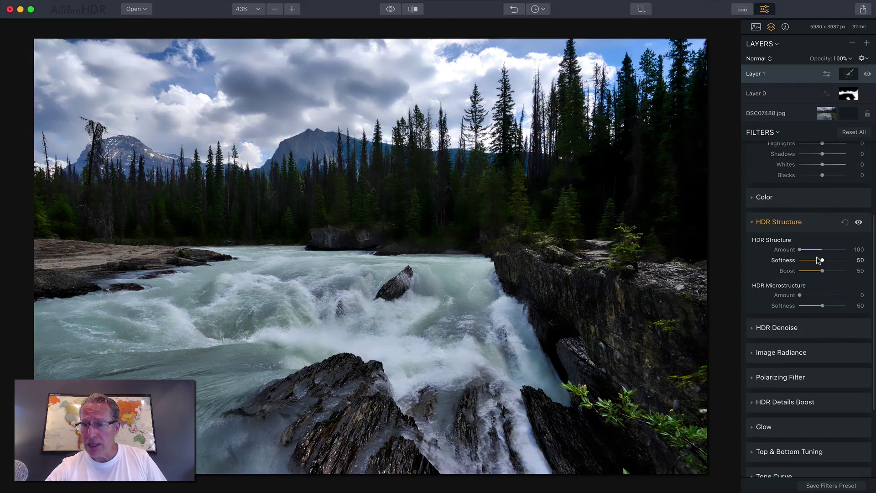
left_click_drag(817, 257, 811, 258)
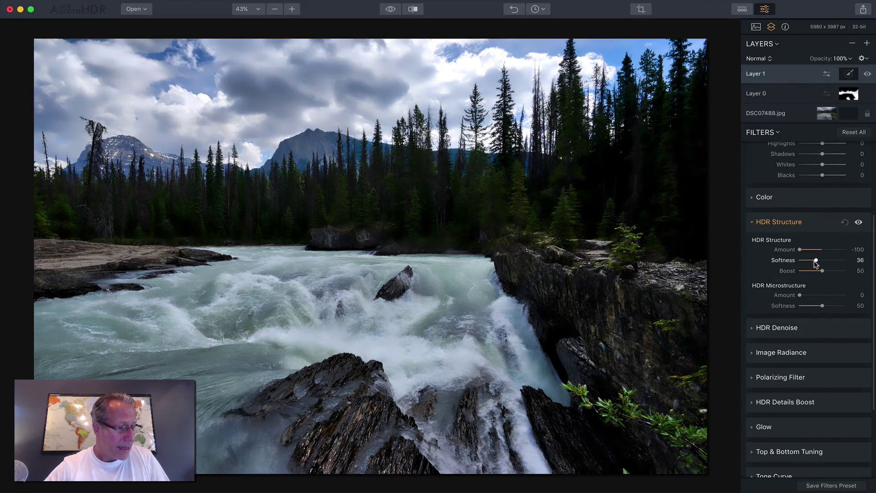
Step: Enlarge the brush to 124 and paint Layer 1's mask across the sky and river
left_click(848, 75)
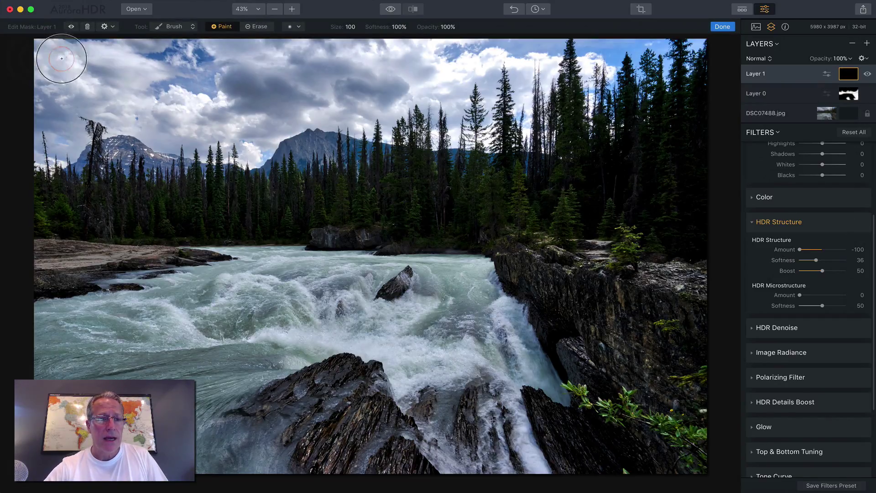
key("bracketright")
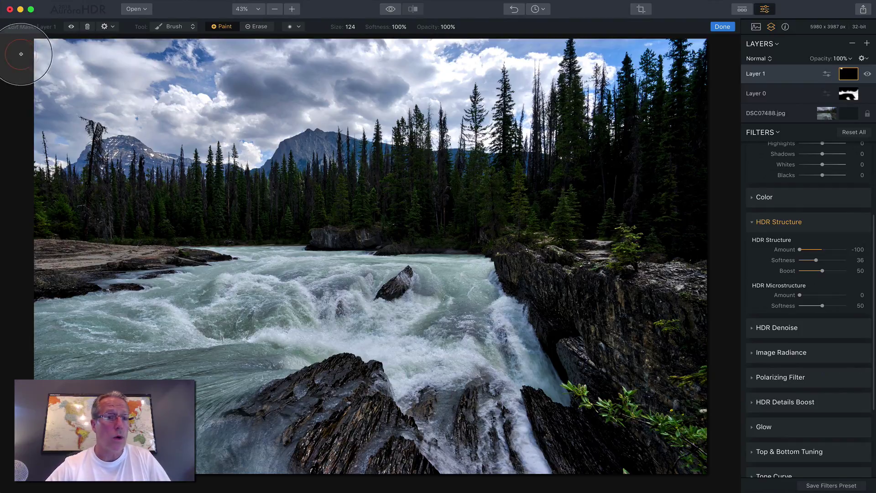
mouse_move(144, 108)
left_mouse_down()
mouse_move(180, 92)
mouse_move(194, 49)
mouse_move(497, 111)
mouse_move(501, 68)
mouse_move(610, 60)
mouse_move(577, 92)
mouse_move(464, 33)
mouse_move(570, 81)
left_mouse_up()
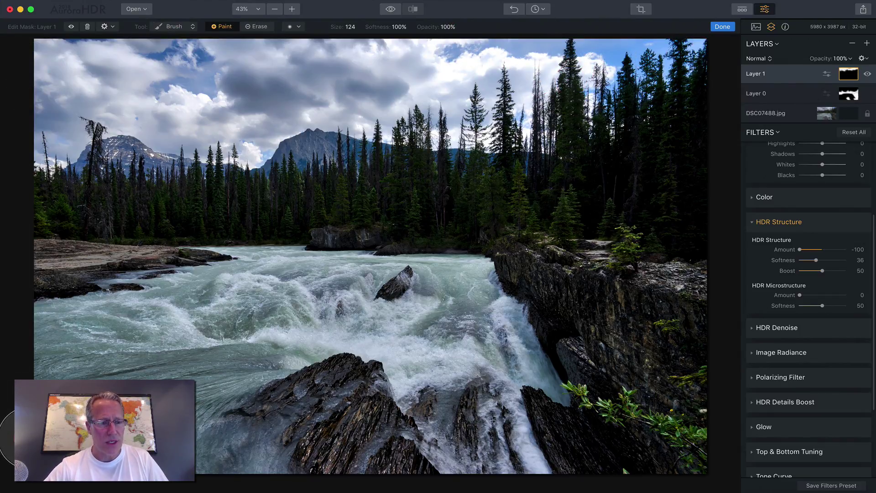
mouse_move(136, 323)
left_mouse_down()
mouse_move(278, 265)
mouse_move(296, 278)
mouse_move(358, 274)
mouse_move(379, 314)
mouse_move(464, 301)
mouse_move(468, 292)
mouse_move(515, 359)
mouse_move(421, 348)
mouse_move(405, 363)
mouse_move(423, 326)
mouse_move(296, 330)
mouse_move(465, 286)
mouse_move(355, 320)
mouse_move(349, 276)
mouse_move(267, 339)
mouse_move(224, 351)
mouse_move(274, 311)
mouse_move(110, 330)
mouse_move(299, 281)
mouse_move(46, 330)
mouse_move(180, 371)
mouse_move(218, 400)
mouse_move(208, 440)
mouse_move(2, 439)
mouse_move(230, 359)
mouse_move(80, 365)
mouse_move(86, 378)
mouse_move(73, 399)
mouse_move(186, 378)
left_mouse_up()
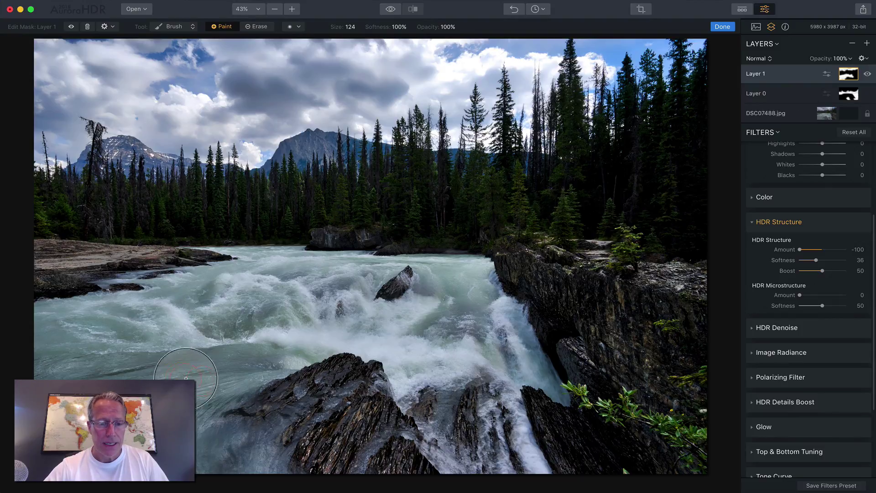
Step: Using the red overlay, extend the mask over the rock and white water and fill the sky gap
left_click(70, 28)
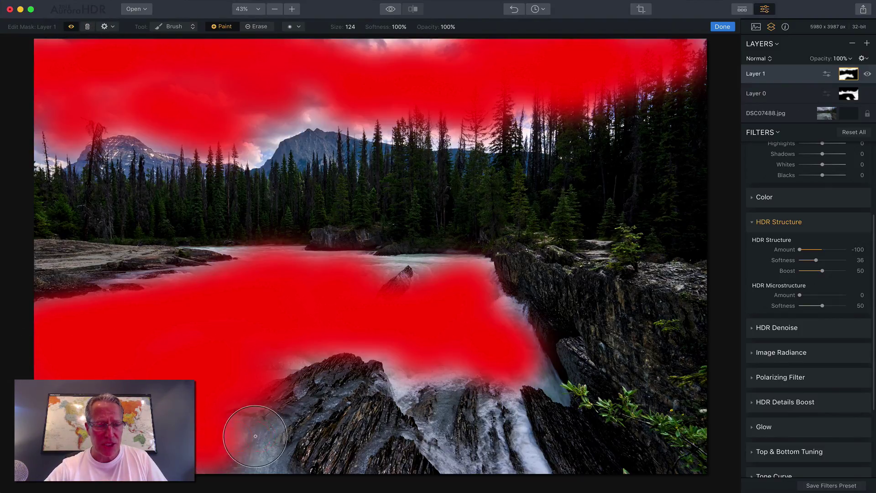
mouse_move(313, 323)
left_mouse_down()
mouse_move(339, 277)
mouse_move(446, 277)
mouse_move(513, 339)
mouse_move(406, 354)
mouse_move(507, 367)
mouse_move(418, 315)
mouse_move(315, 290)
left_mouse_up()
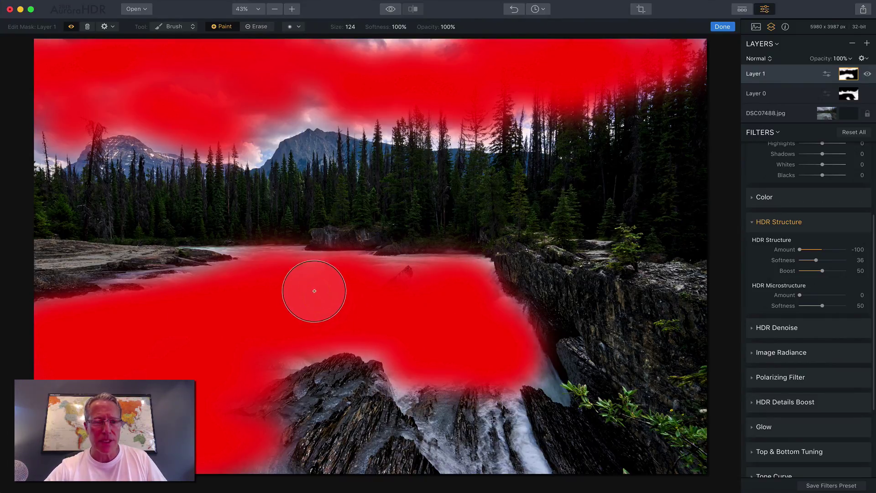
mouse_move(342, 59)
left_mouse_down()
mouse_move(473, 51)
mouse_move(368, 46)
mouse_move(227, 58)
mouse_move(88, 45)
left_mouse_up()
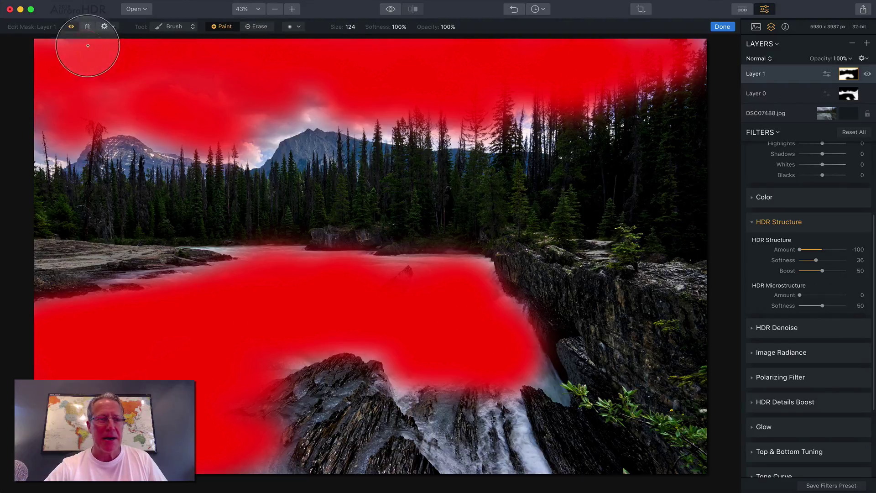
left_click(71, 27)
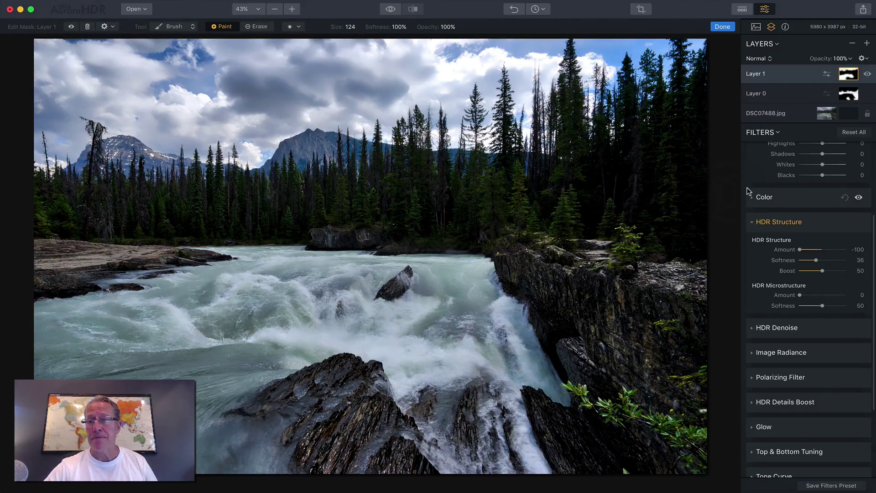
Step: Finish Layer 1's mask and collapse the HDR Structure and HDR Basic sections
left_click(722, 26)
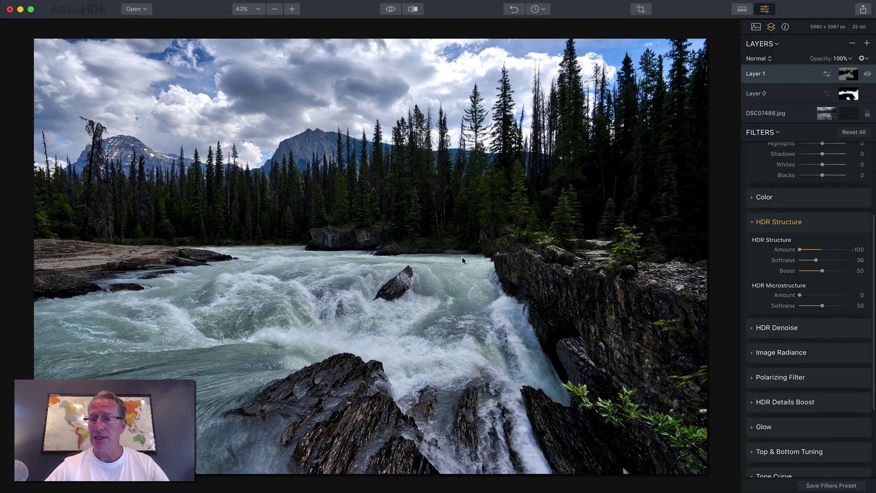
left_click(819, 221)
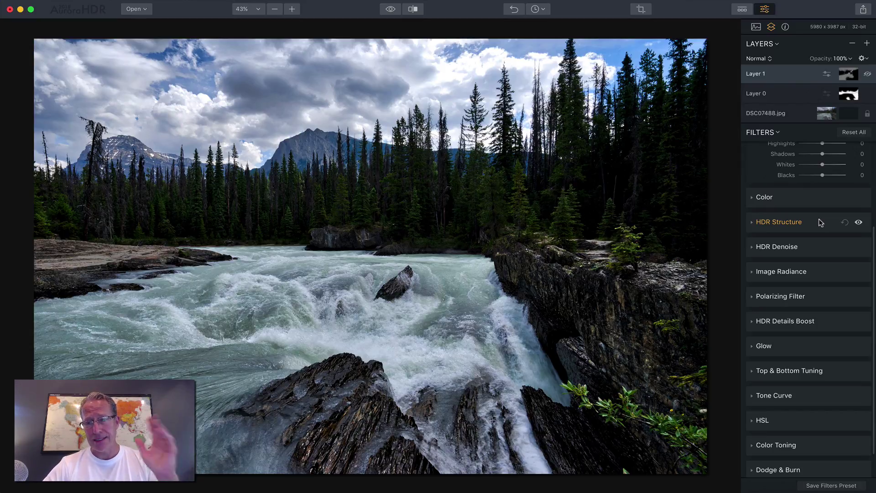
scroll(820, 222, "up", 5)
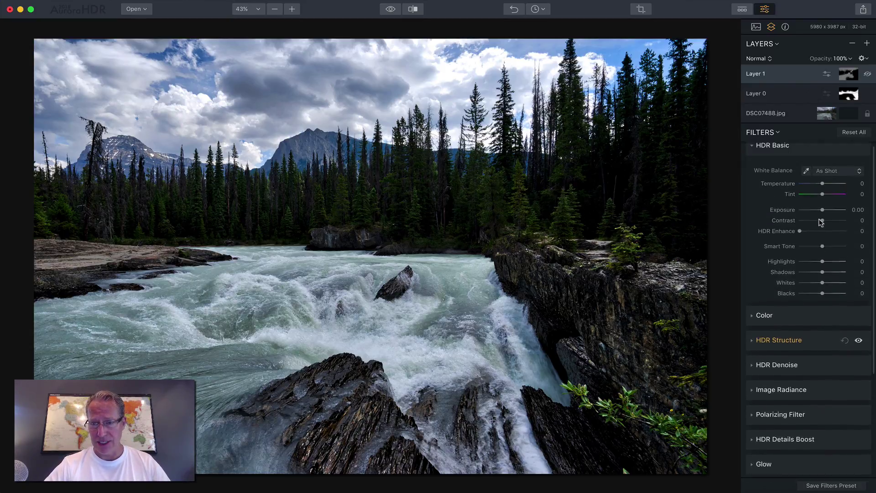
left_click(825, 156)
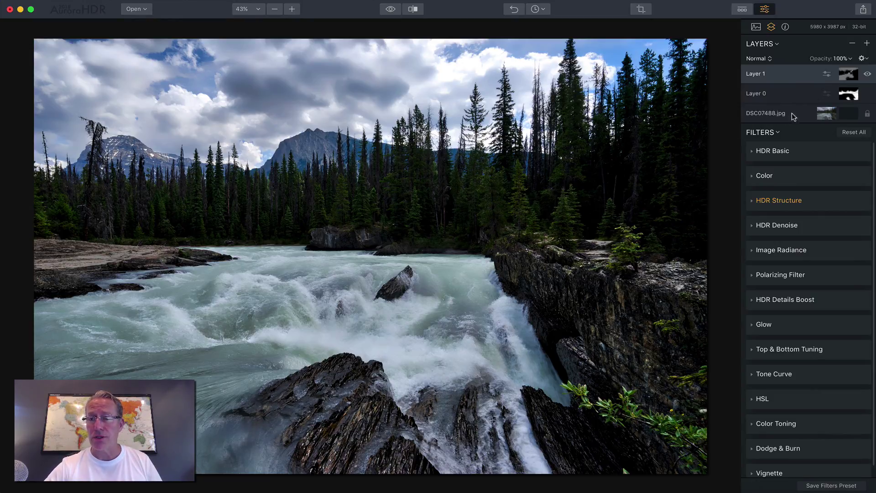
Step: Add Layer 2 and raise its Vibrance to 32 and Color Contrast to 16
left_click(864, 44)
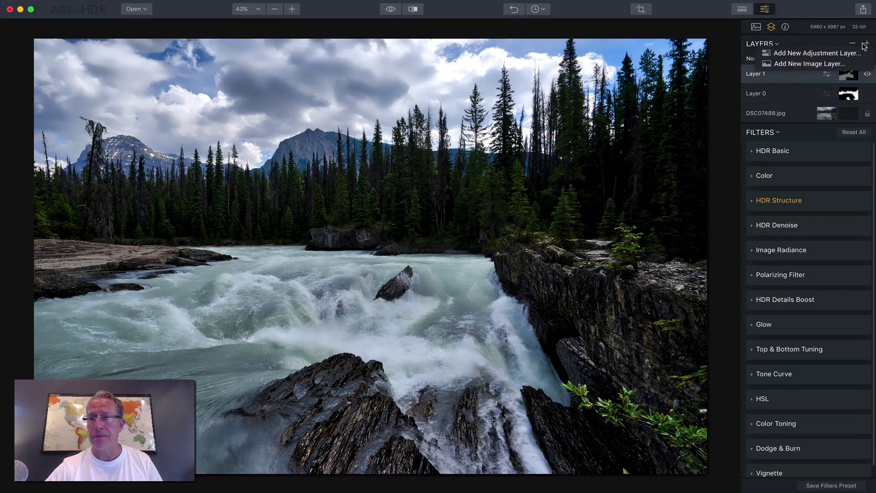
left_click(821, 53)
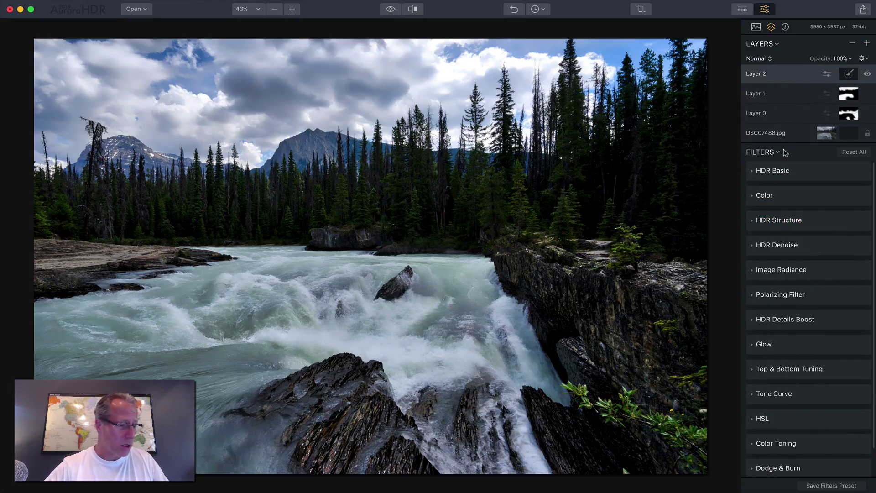
left_click(789, 197)
left_click_drag(822, 224, 829, 225)
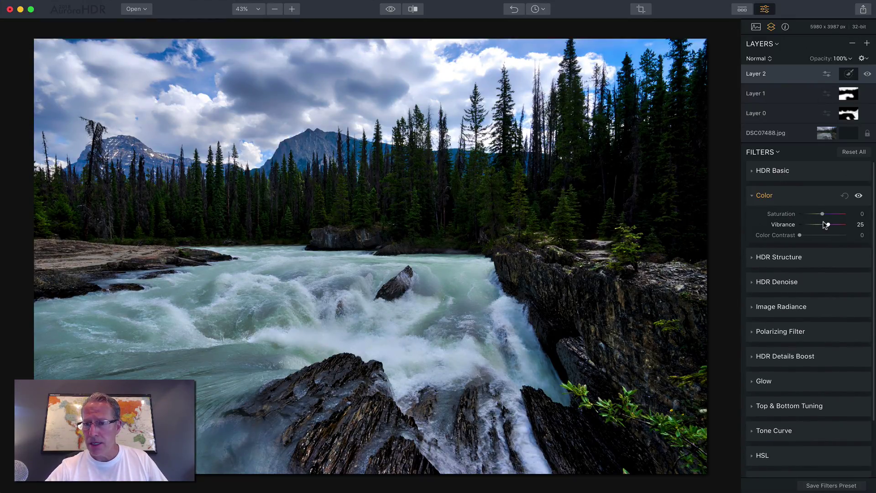
left_click_drag(826, 226, 804, 237)
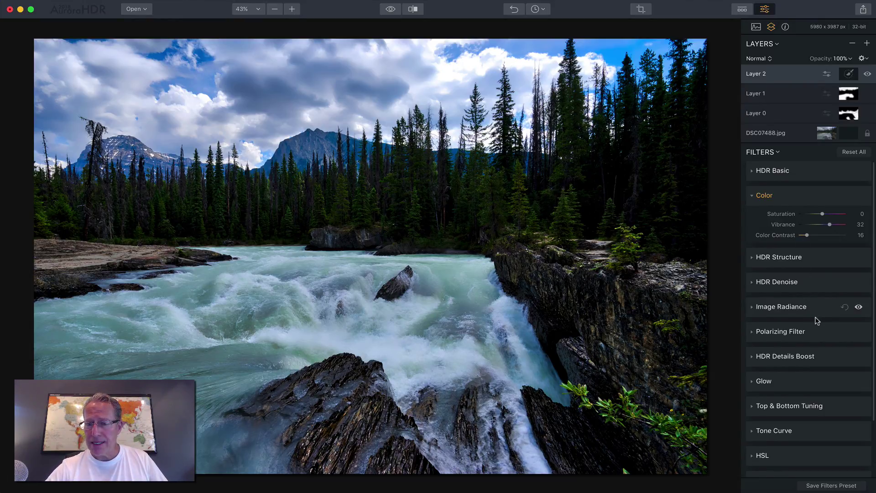
Step: Lower HSL Blue saturation to -32, toggling HSL off and on to compare the sky
scroll(815, 320, "down", 3)
left_click(785, 395)
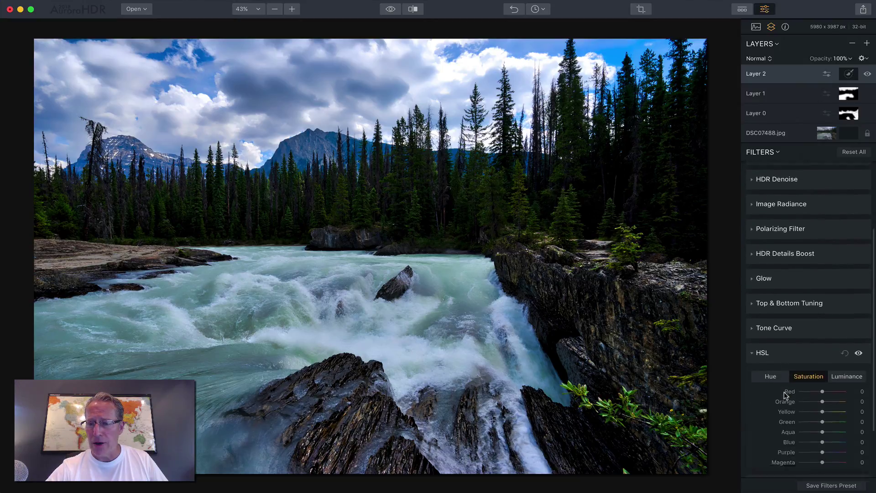
left_click_drag(822, 376, 811, 374)
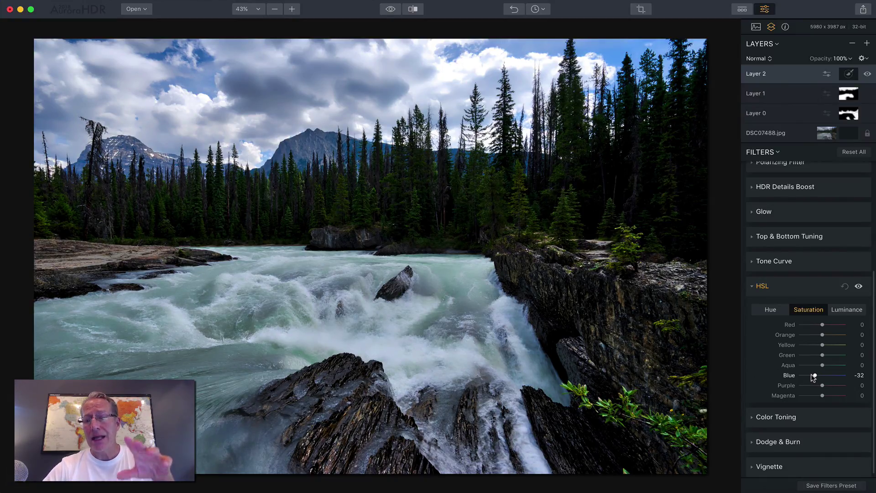
scroll(823, 207, "up", 5)
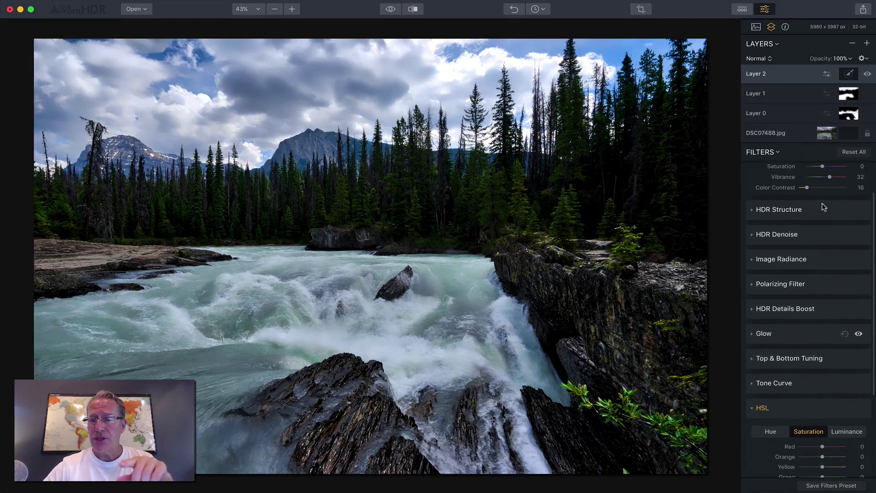
scroll(823, 207, "up", 3)
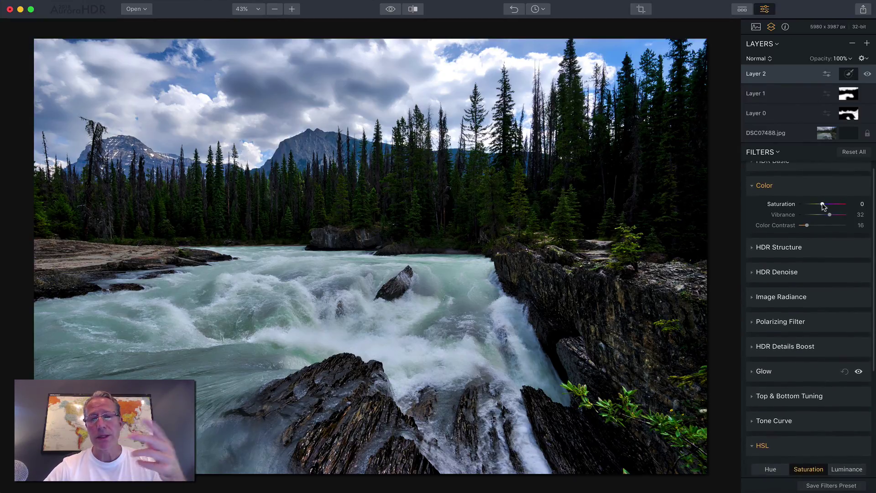
scroll(823, 206, "down", 3)
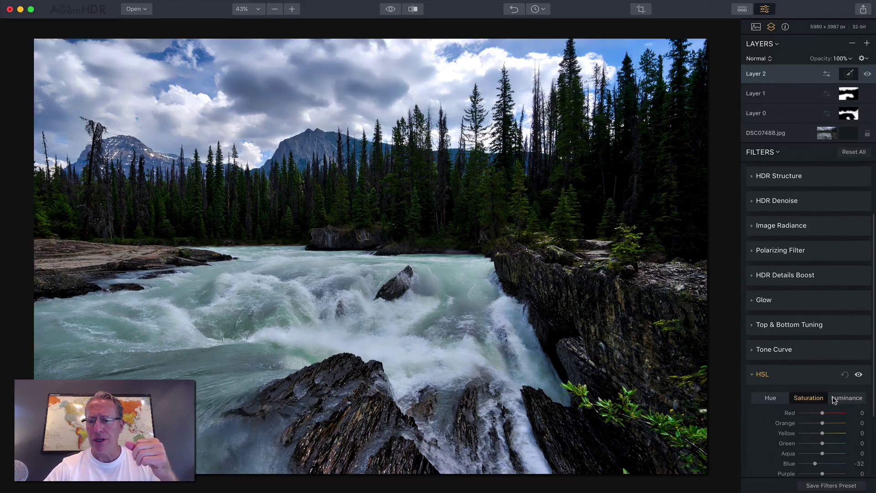
left_click(858, 376)
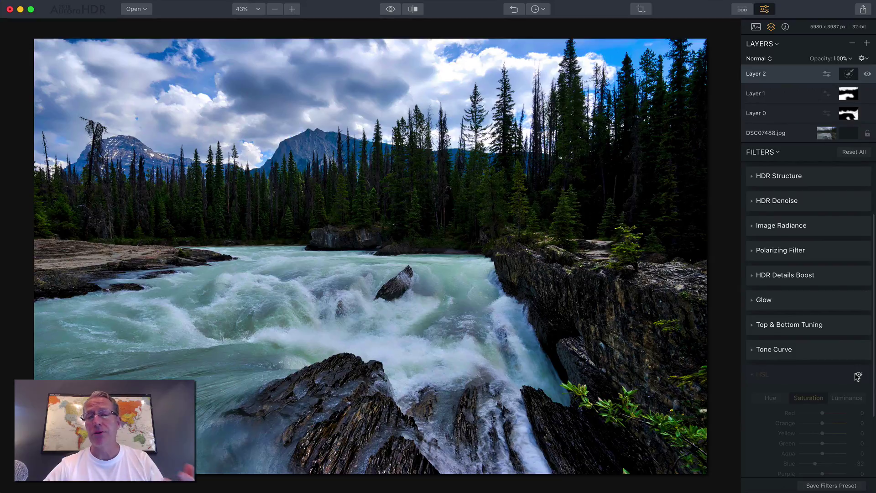
left_click(858, 376)
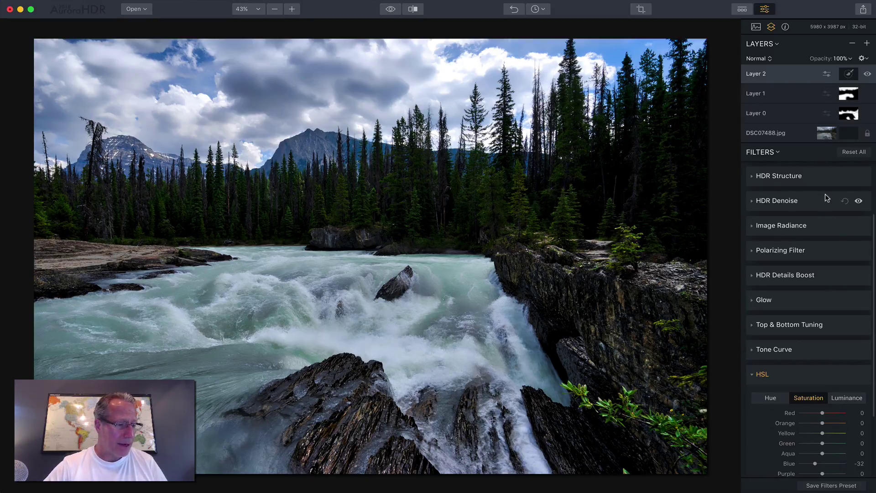
Step: Edit Layer 2's mask over the sky and finish it
left_click(849, 73)
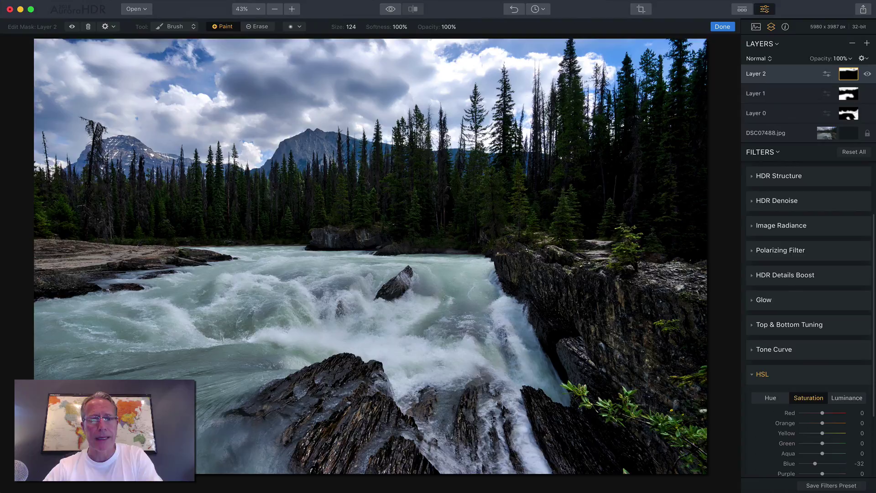
left_click(722, 26)
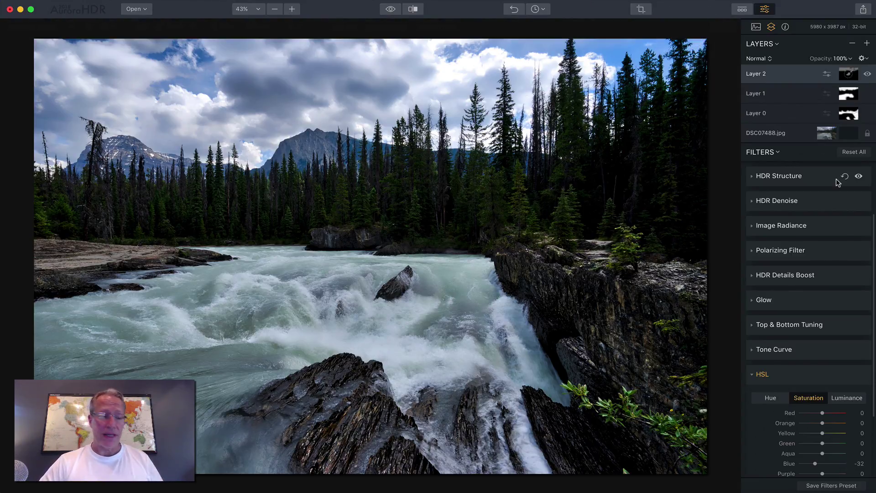
Step: Add adjustment Layer 3 and set its HSL saturation to Aqua 50 and Blue 37
left_click(867, 44)
left_click(830, 54)
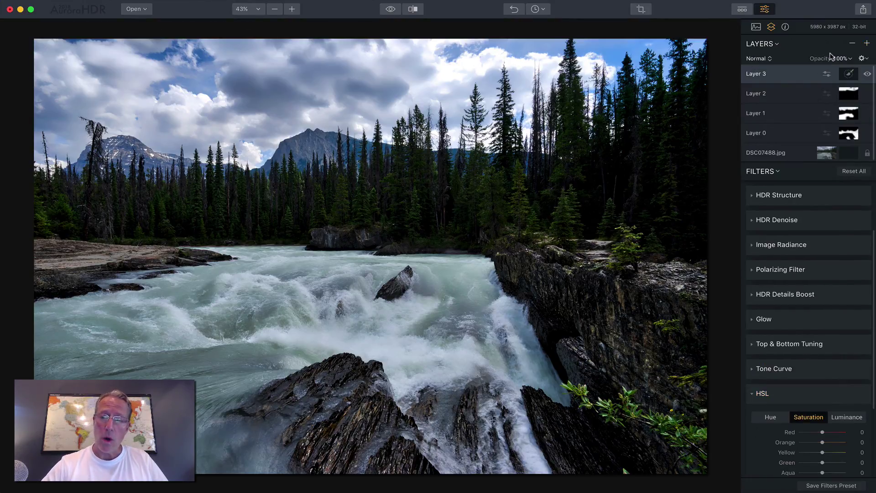
scroll(784, 362, "down", 4)
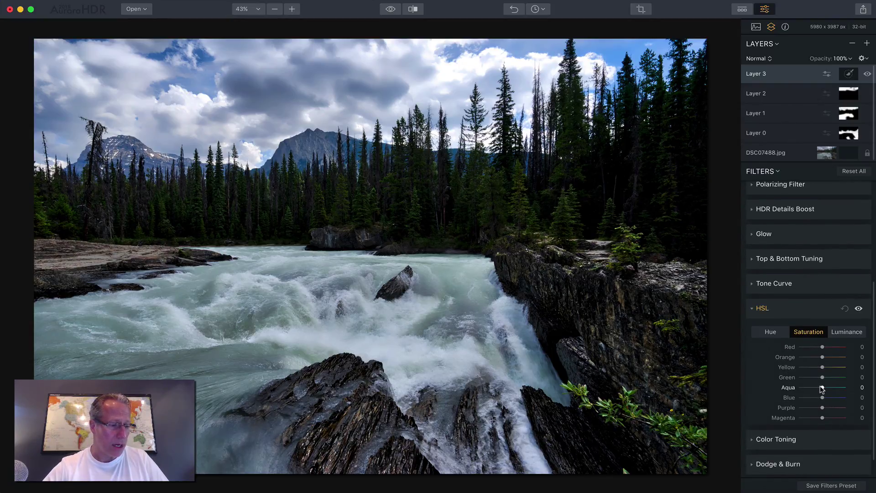
mouse_move(825, 388)
left_mouse_down()
mouse_move(833, 389)
mouse_move(828, 398)
left_mouse_up()
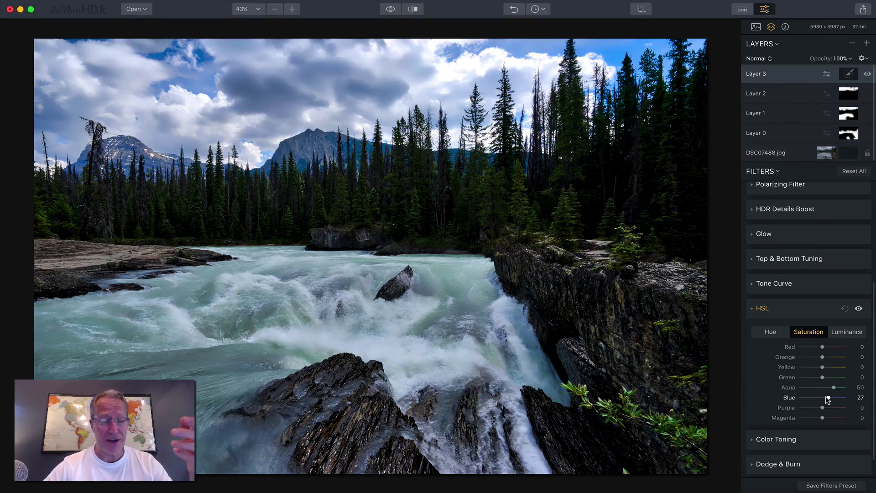
left_click_drag(828, 399, 830, 400)
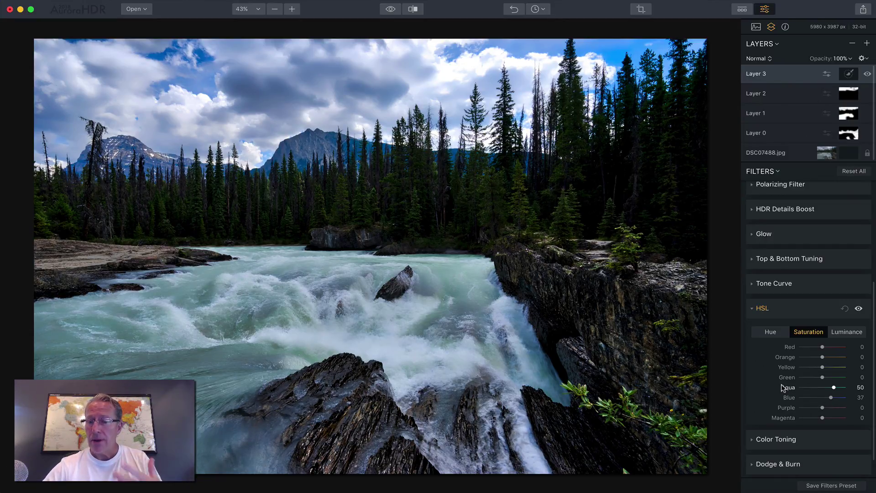
Step: Paint Layer 3's mask over the river water, check it with the overlay, and finish
left_click(846, 75)
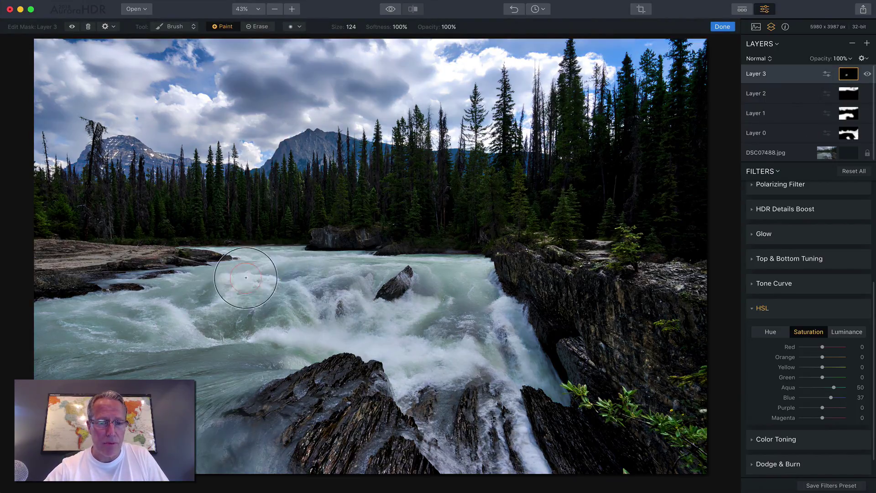
mouse_move(246, 278)
left_mouse_down()
mouse_move(355, 336)
mouse_move(395, 307)
mouse_move(210, 365)
mouse_move(245, 363)
mouse_move(136, 362)
mouse_move(267, 300)
mouse_move(127, 297)
mouse_move(186, 280)
mouse_move(21, 341)
mouse_move(214, 354)
mouse_move(40, 394)
mouse_move(232, 390)
mouse_move(209, 453)
mouse_move(241, 456)
mouse_move(12, 451)
mouse_move(180, 404)
mouse_move(141, 331)
mouse_move(314, 278)
mouse_move(259, 350)
mouse_move(368, 327)
mouse_move(464, 347)
mouse_move(459, 303)
mouse_move(289, 283)
mouse_move(506, 326)
mouse_move(510, 366)
mouse_move(413, 350)
left_mouse_up()
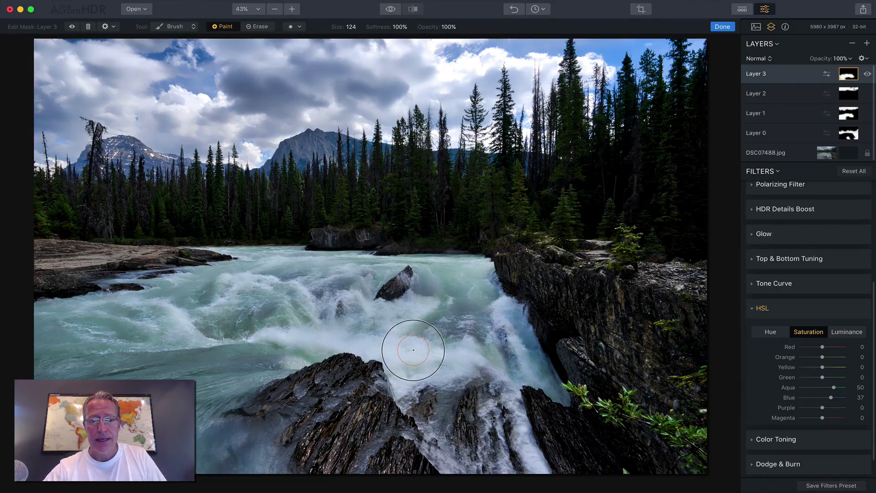
left_click(72, 26)
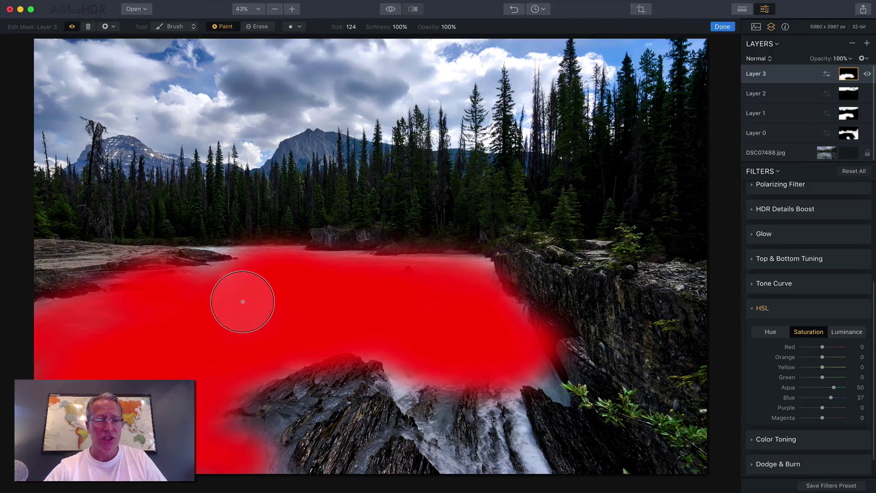
left_click(72, 27)
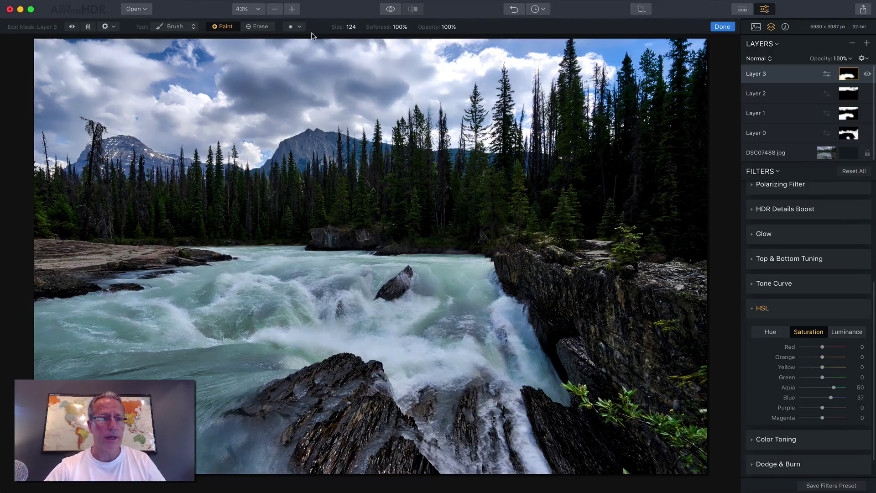
left_click(722, 26)
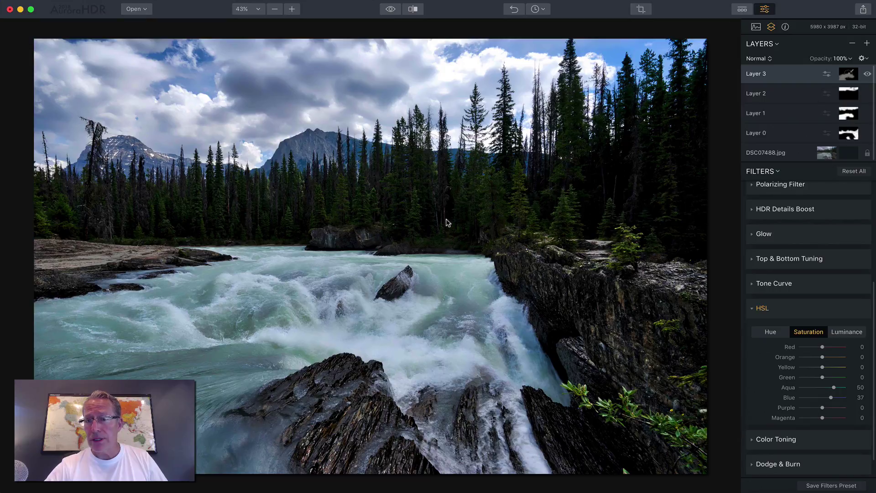
Step: Add Layer 4 from the Layers + menu and collapse its HSL filter
left_click(866, 44)
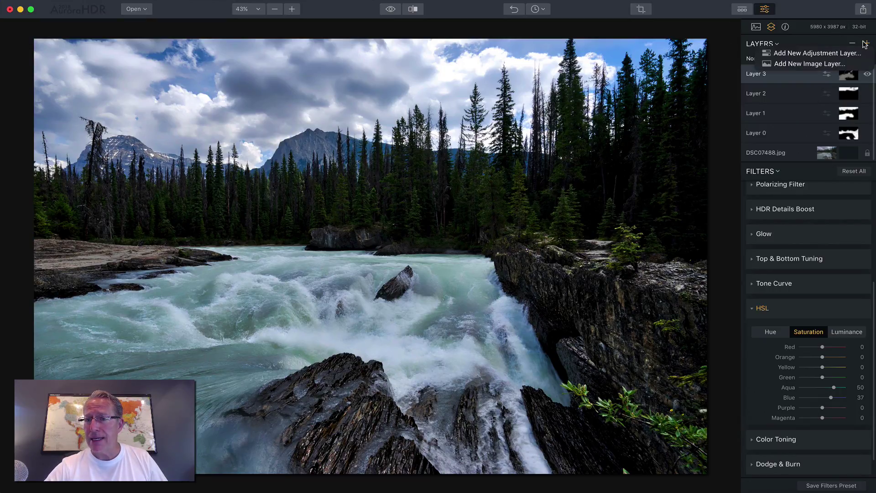
left_click(820, 53)
scroll(799, 270, "down", 2)
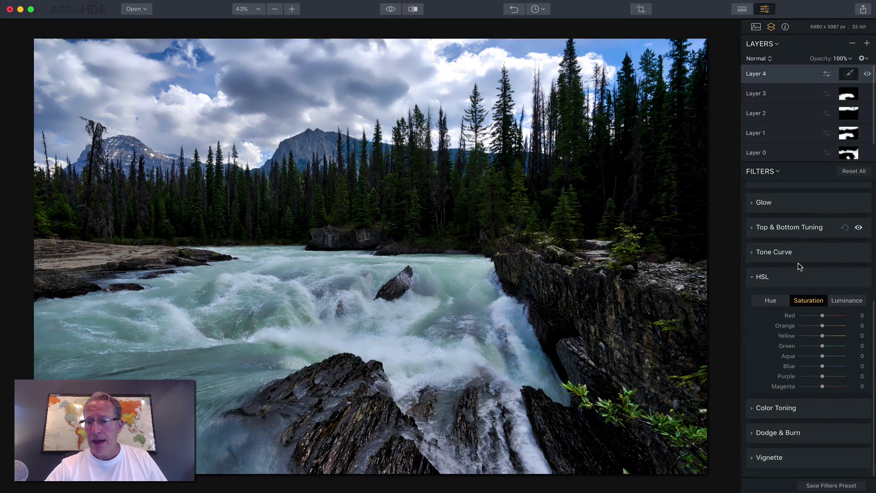
left_click(796, 277)
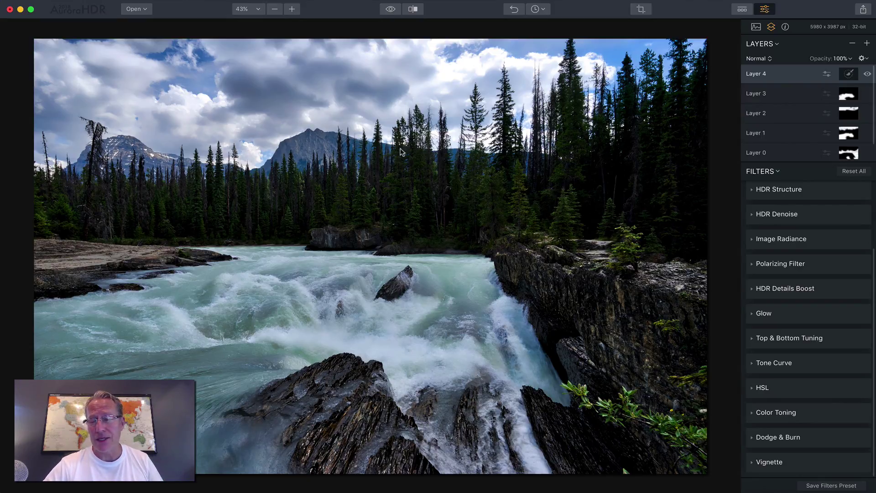
Step: Start Dodge & Burn painting at lower strength and darken the left-bank rocks and trees
left_click(802, 437)
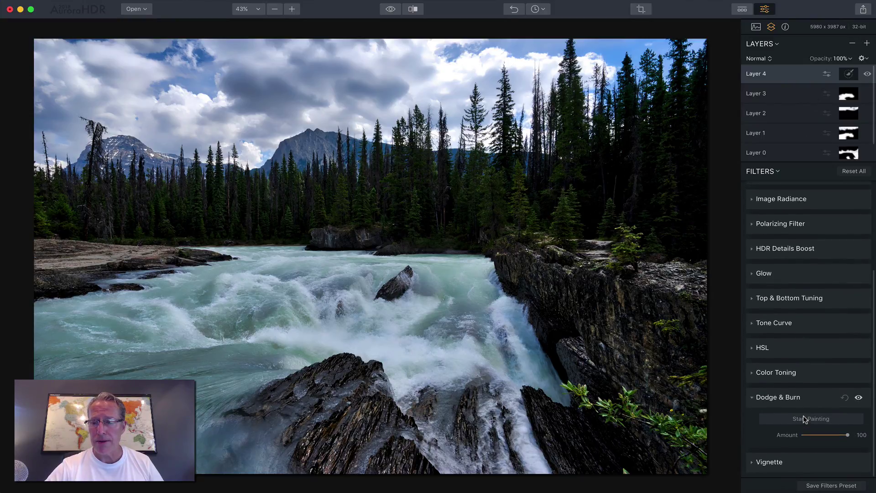
left_click(803, 415)
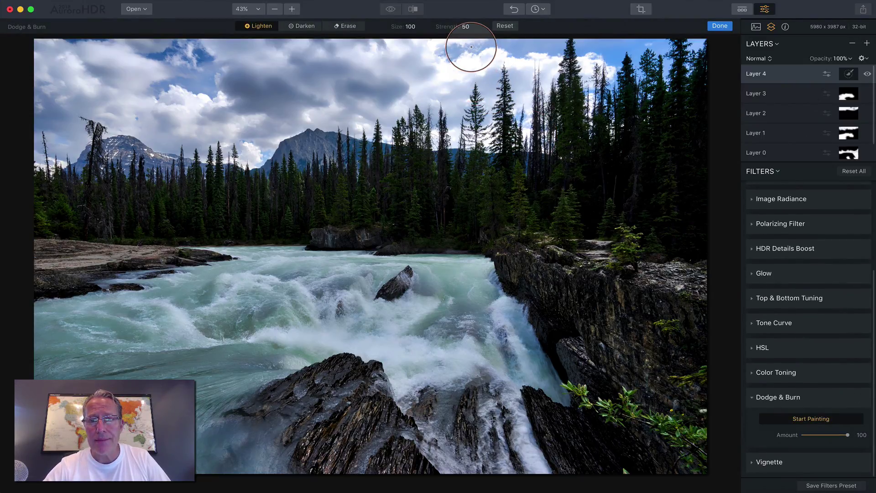
left_click(458, 26)
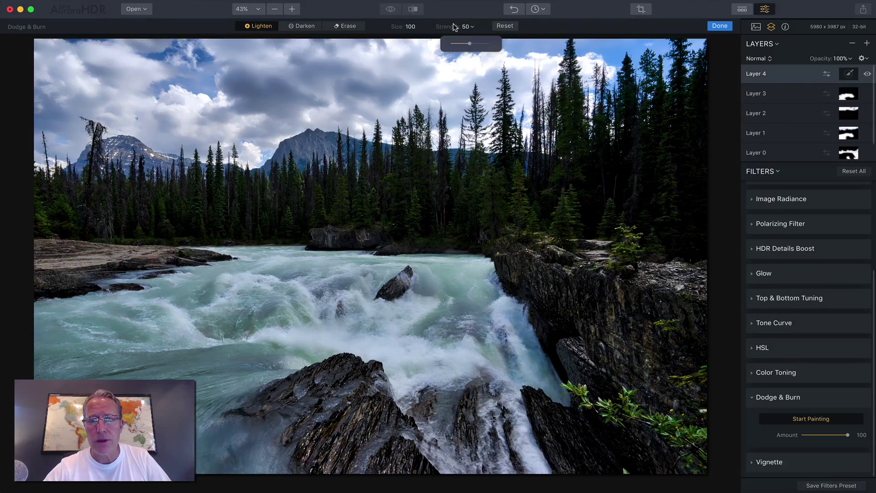
left_click_drag(469, 44, 464, 44)
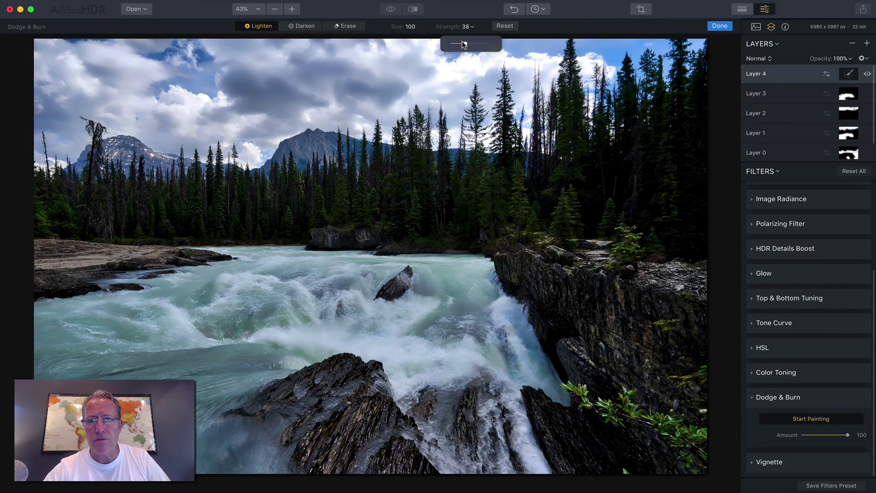
left_click(297, 27)
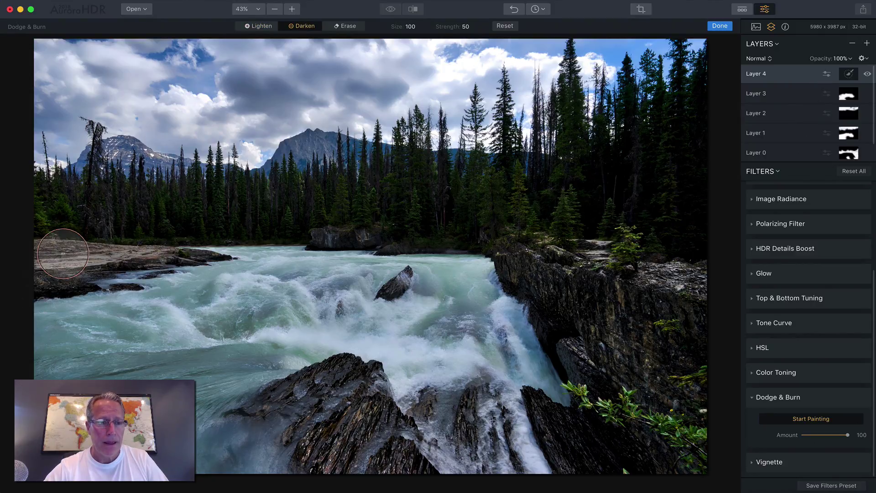
mouse_move(59, 259)
left_mouse_down()
mouse_move(395, 185)
mouse_move(498, 203)
mouse_move(362, 224)
mouse_move(535, 234)
mouse_move(546, 262)
mouse_move(537, 278)
mouse_move(576, 259)
mouse_move(624, 252)
mouse_move(594, 195)
mouse_move(670, 181)
mouse_move(653, 268)
mouse_move(695, 307)
mouse_move(593, 267)
mouse_move(704, 291)
mouse_move(548, 244)
mouse_move(534, 276)
mouse_move(329, 424)
left_mouse_up()
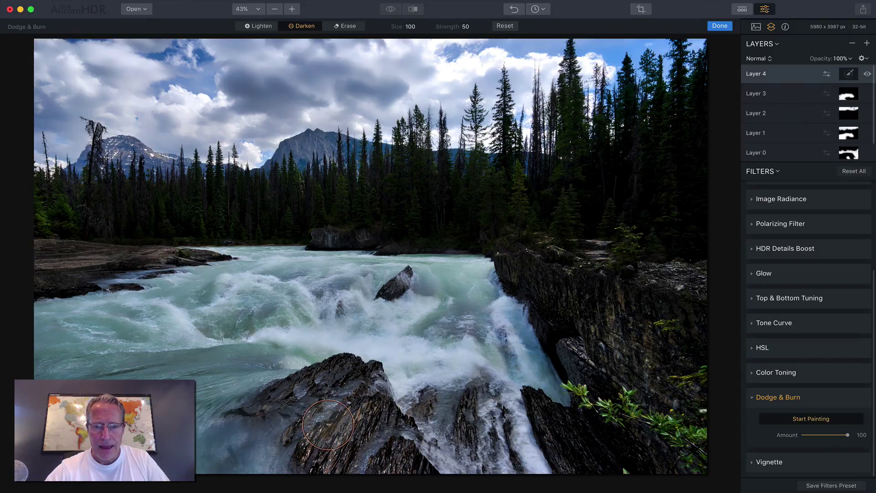
Step: Set brush strength to about 35, lighten the right-hand cliff rocks, and finish painting
left_click(466, 27)
left_click_drag(470, 44, 461, 44)
left_click(462, 26)
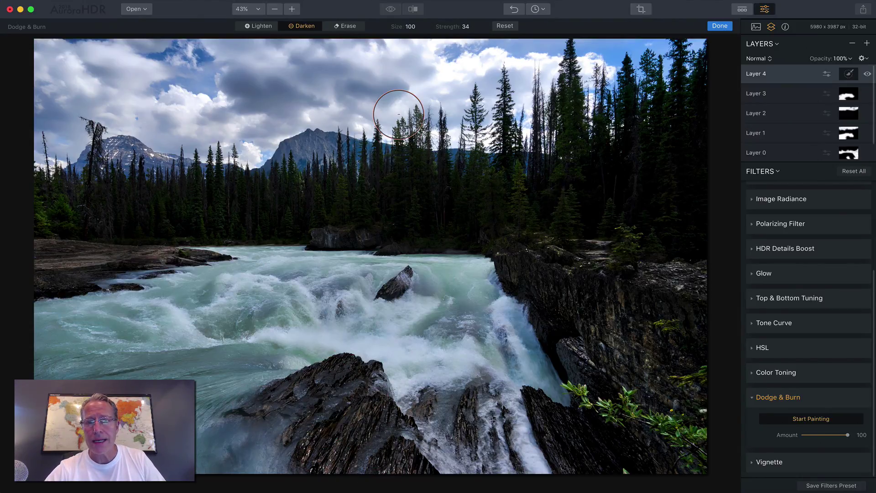
left_click(251, 26)
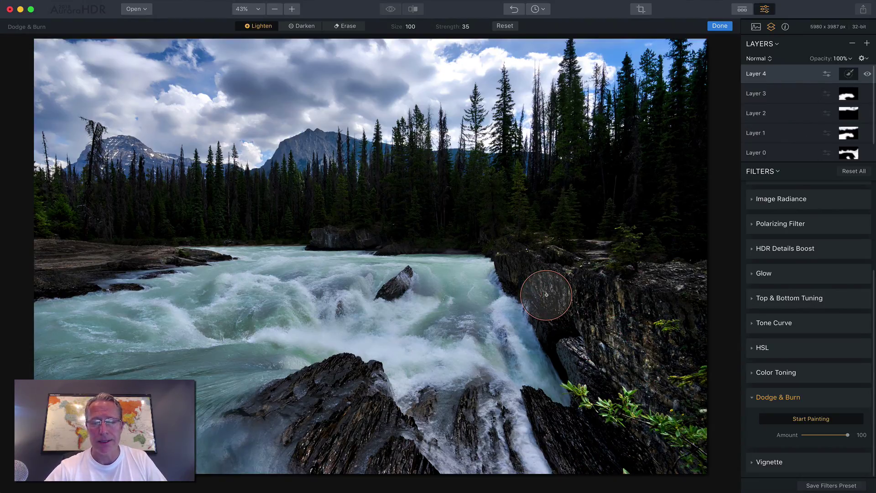
left_click(719, 27)
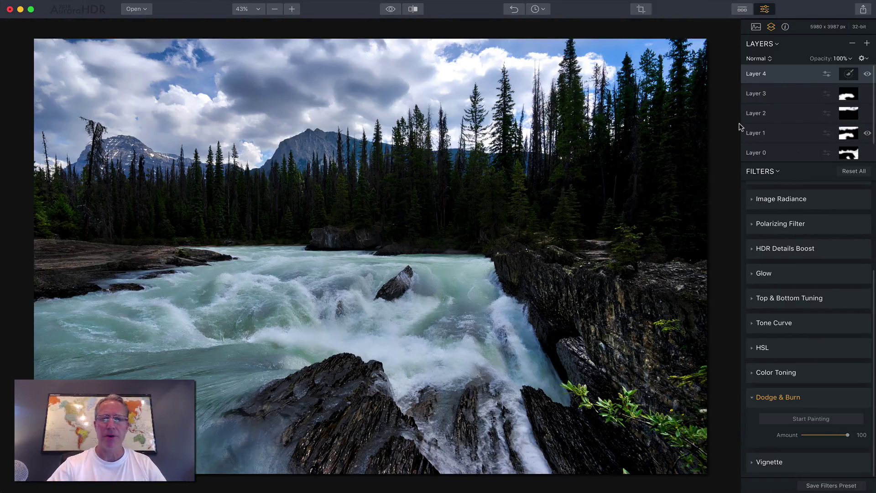
left_click(414, 9)
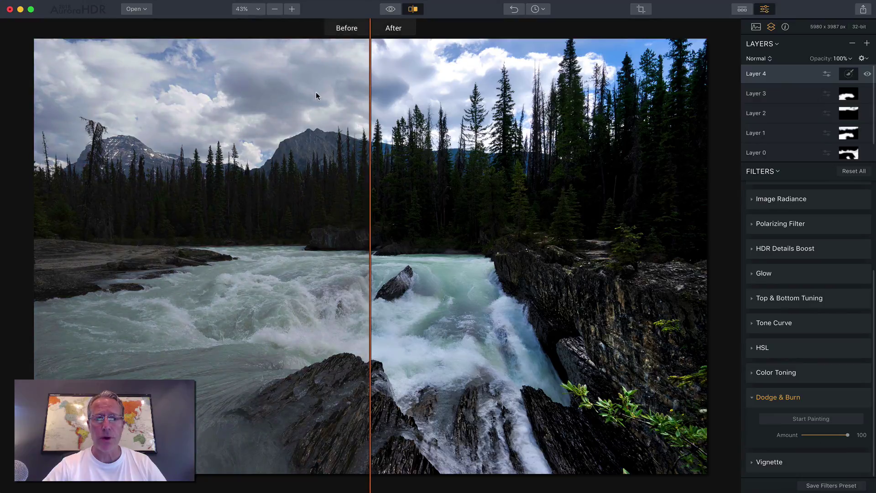
left_click_drag(371, 93, 745, 106)
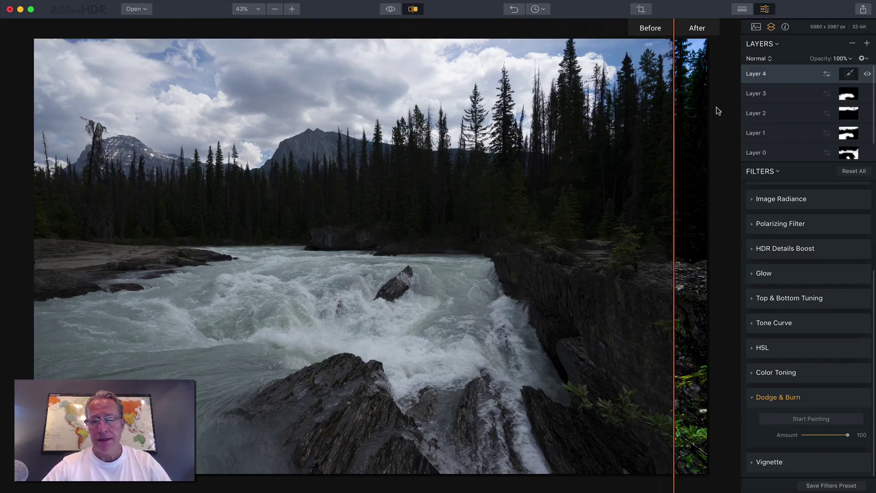
left_click_drag(674, 141, 93, 170)
left_click(413, 9)
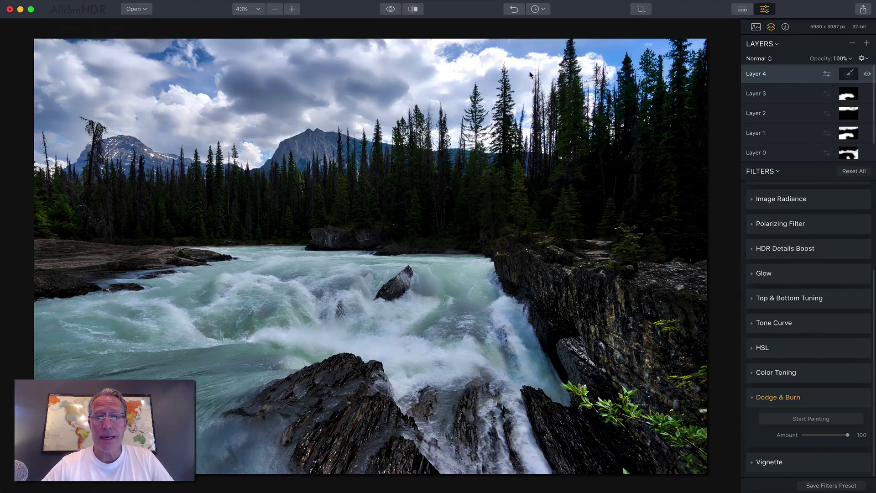
left_click(415, 14)
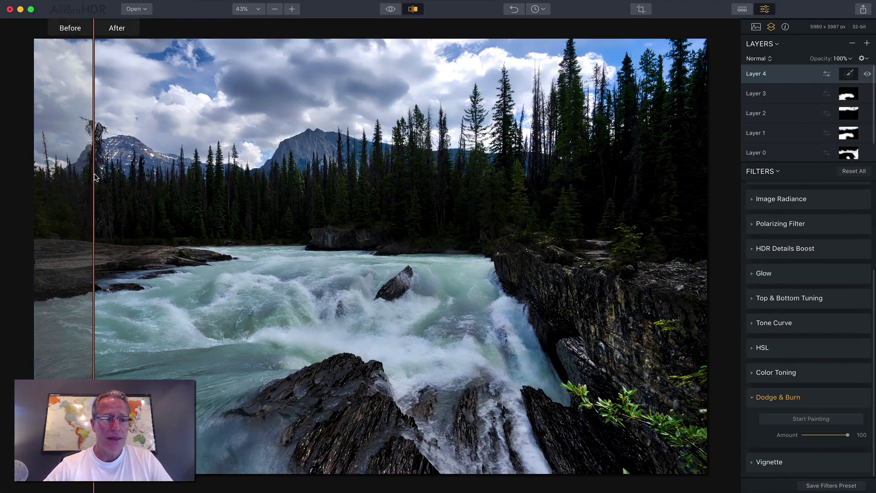
left_click_drag(92, 176, 674, 256)
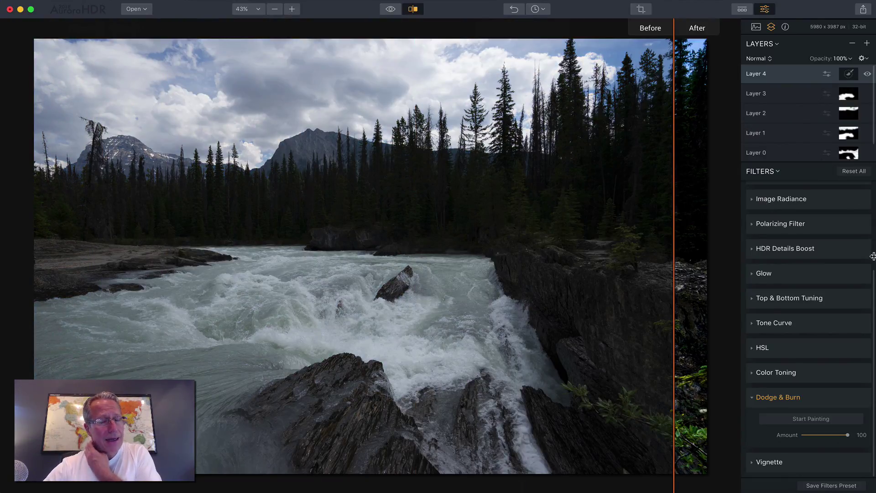
left_click_drag(674, 210, 215, 210)
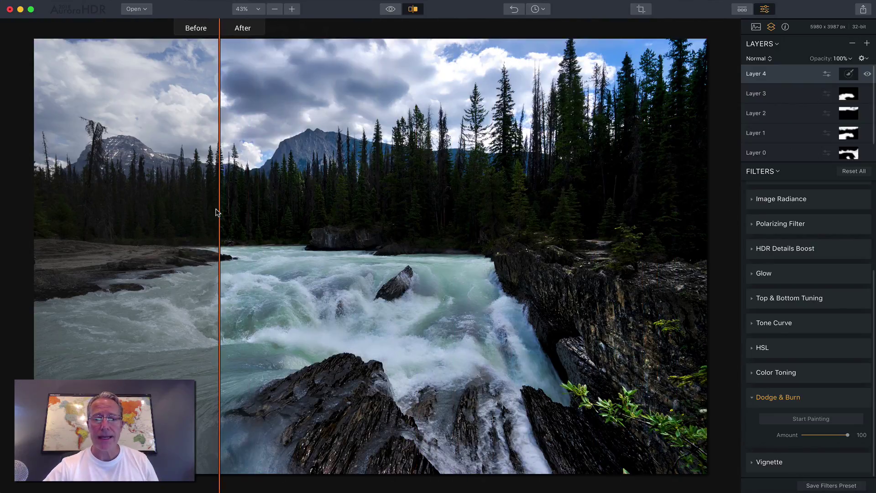
left_click(412, 10)
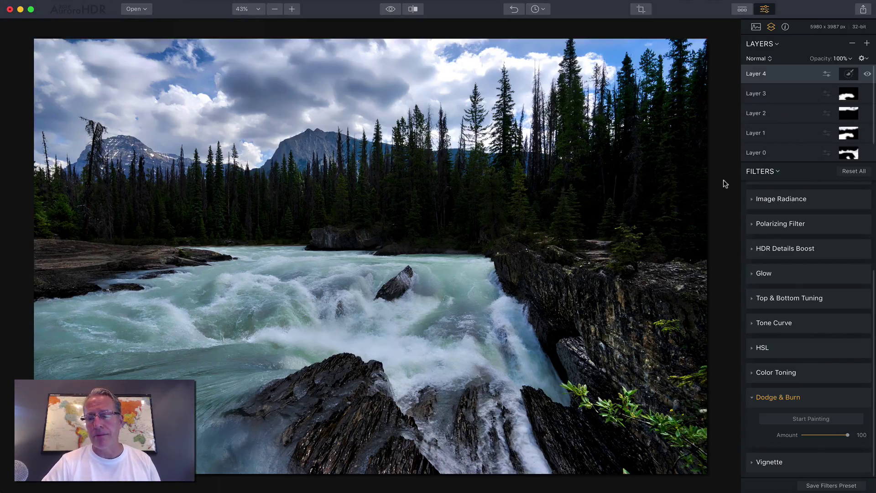
Step: Collapse the Dodge & Burn filter in the Filters panel
left_click(816, 397)
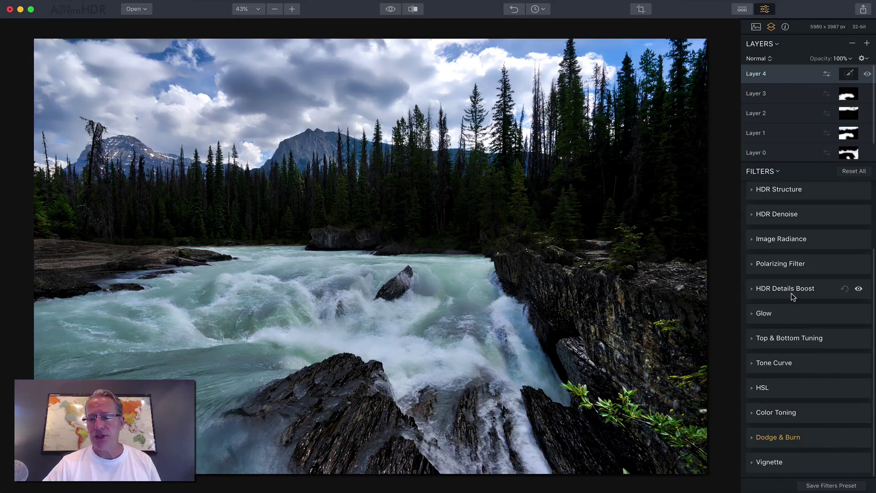